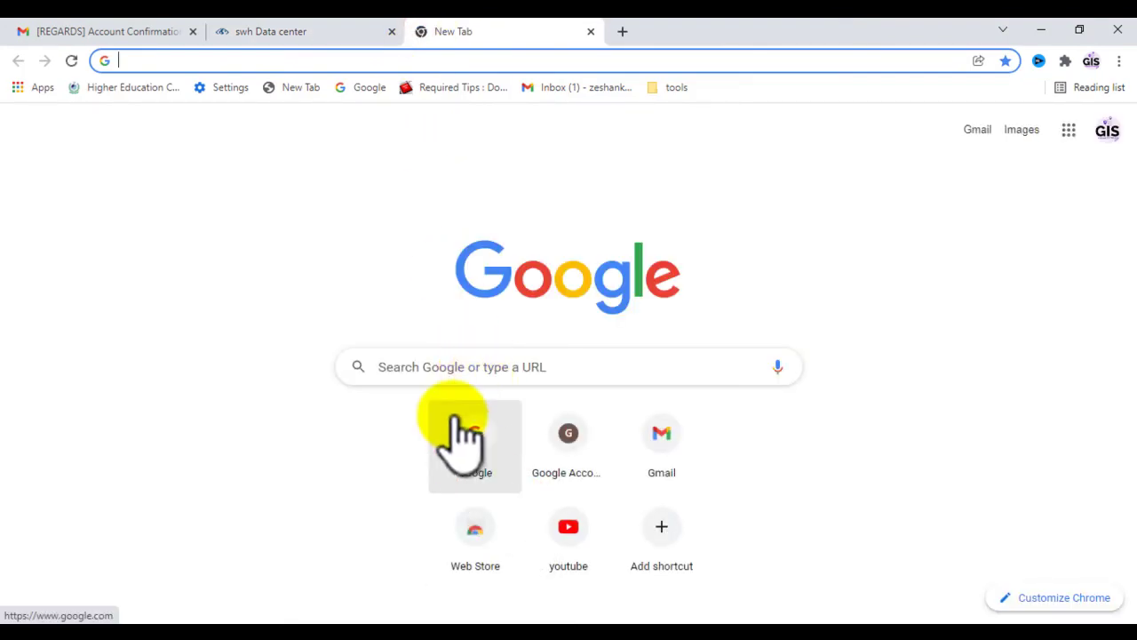
Search Google for 'swh data center' and open the swh Data center site.
{"action": "left_click", "coordinate": [420, 366]}
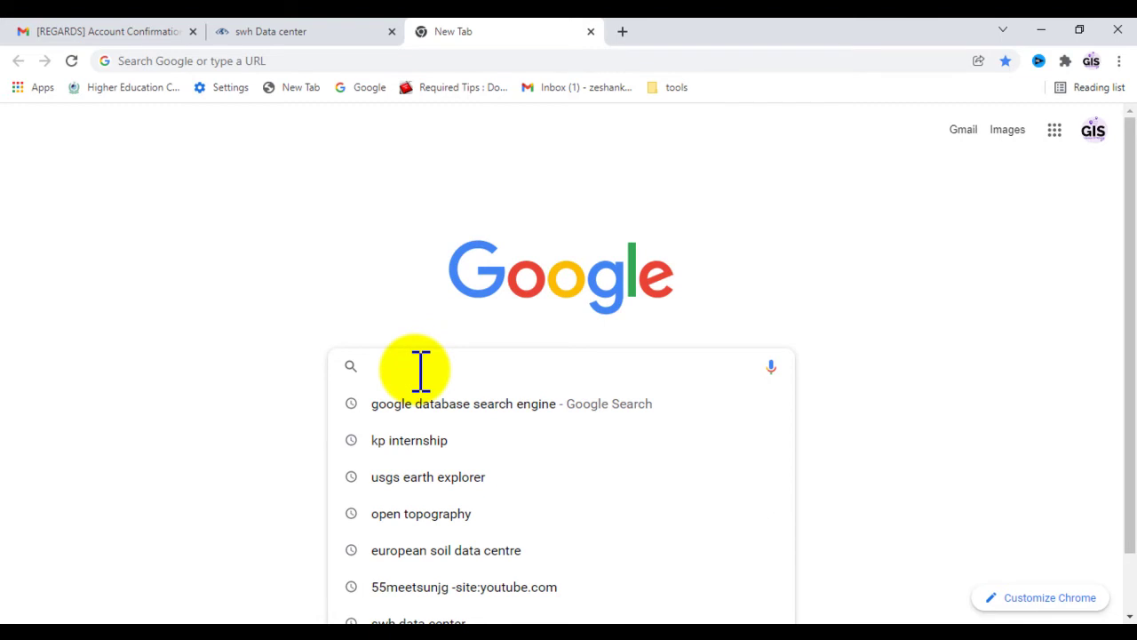
{"action": "type", "text": "swh"}
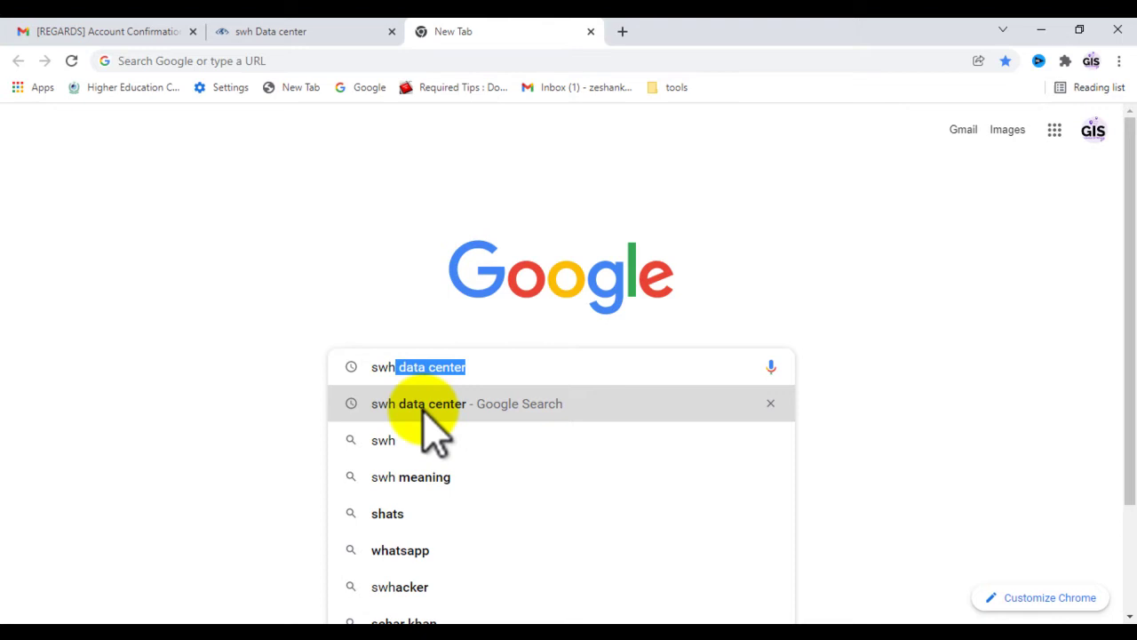
{"action": "left_click", "coordinate": [423, 411]}
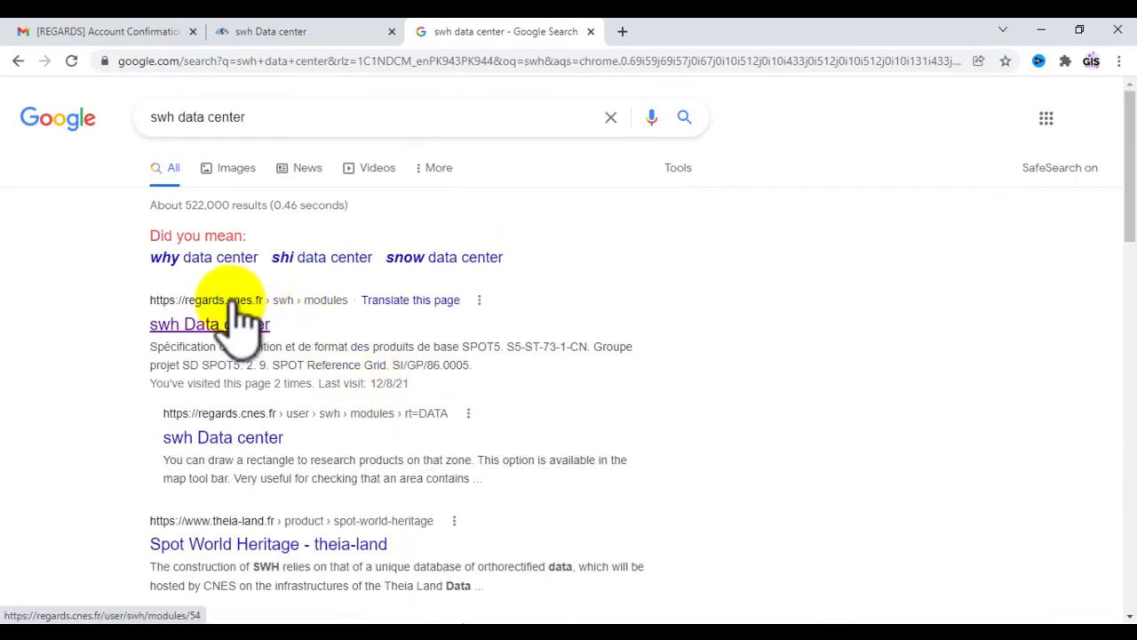
{"action": "left_click", "coordinate": [190, 329]}
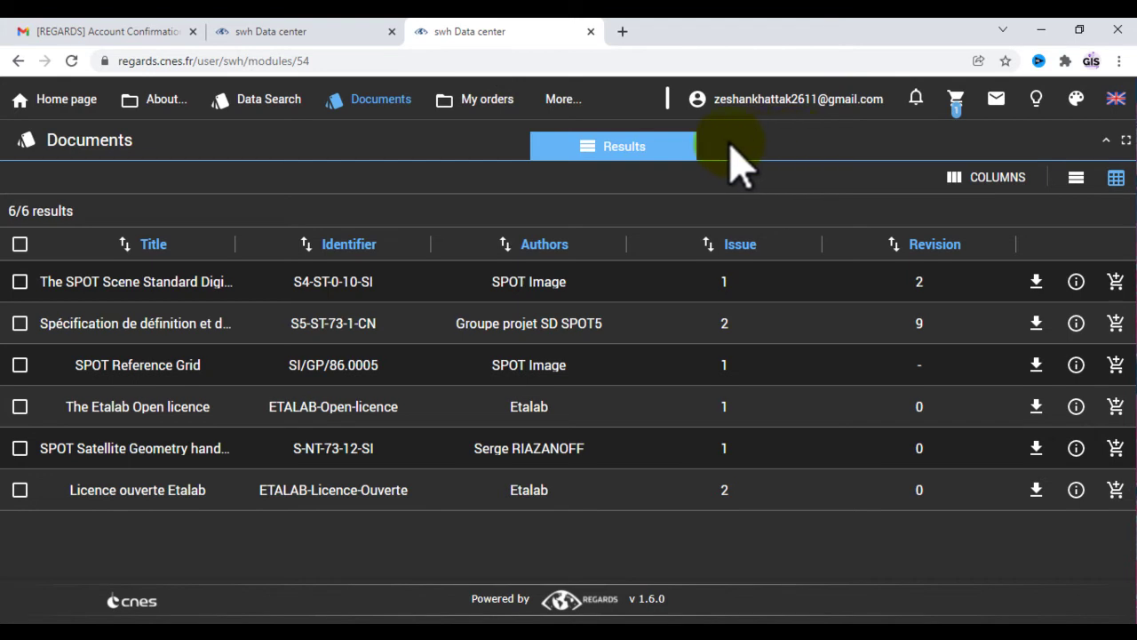
Go to the SWH Data Site home page with the Spot World Heritage banner.
{"action": "left_click", "coordinate": [89, 111]}
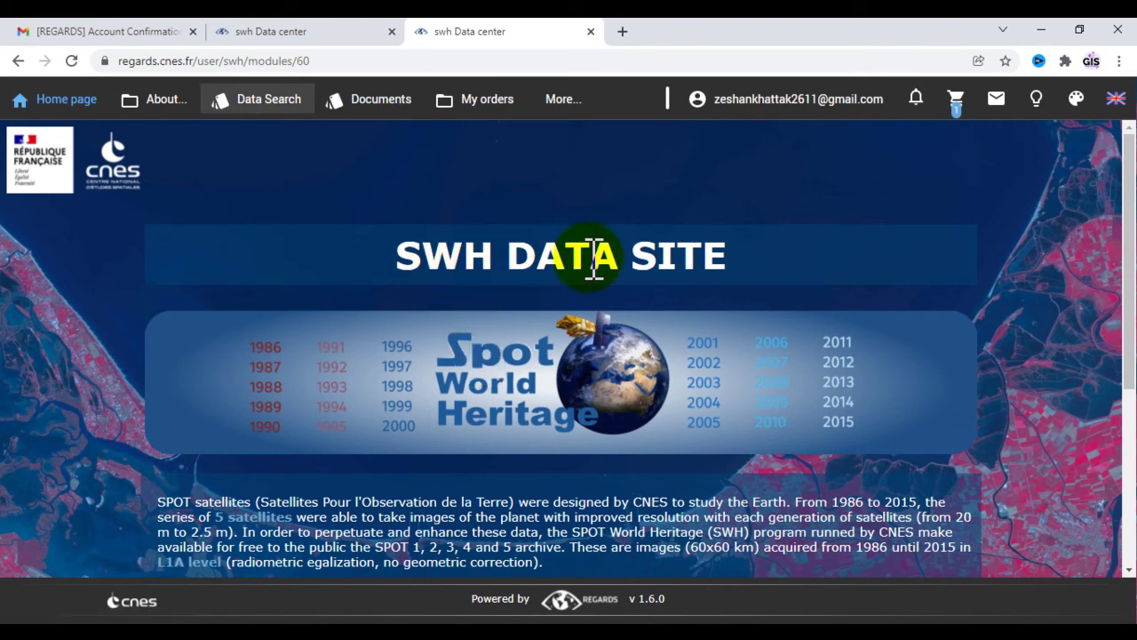
{"action": "scroll", "coordinate": [483, 338], "scroll_direction": "down", "scroll_amount": 2}
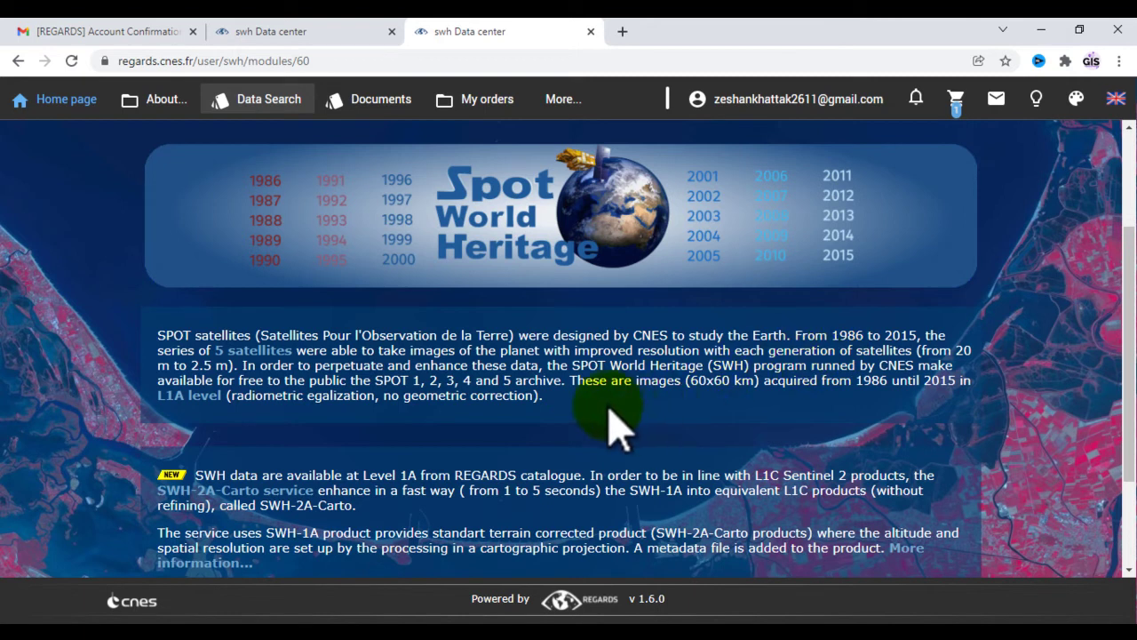
{"action": "scroll", "coordinate": [390, 426], "scroll_direction": "down", "scroll_amount": 1}
{"action": "scroll", "coordinate": [258, 431], "scroll_direction": "down", "scroll_amount": 1}
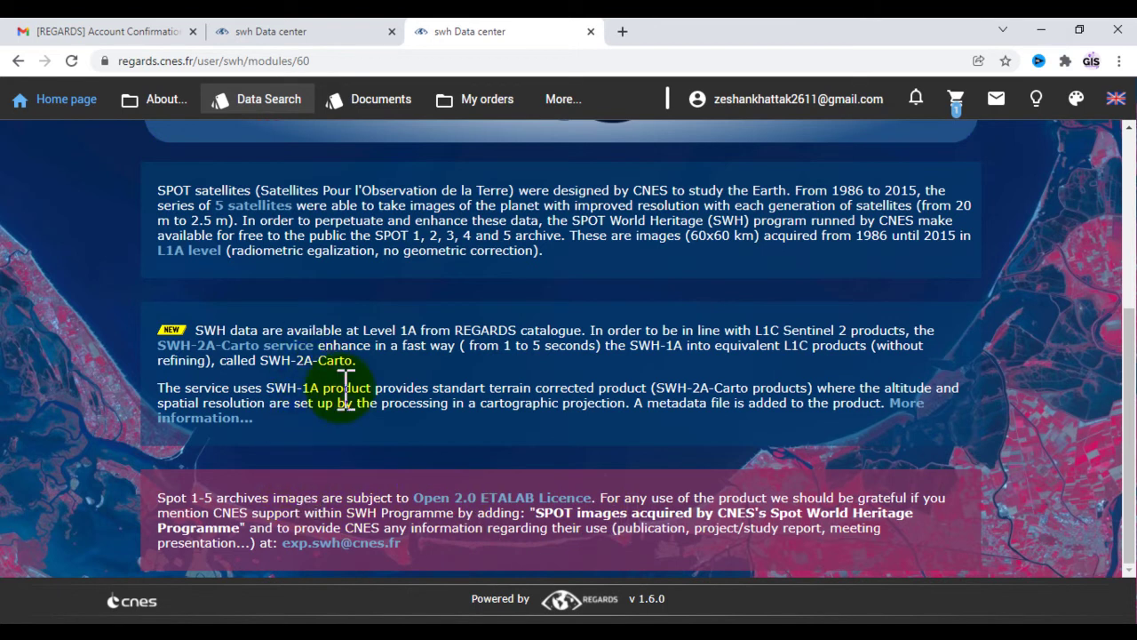
{"action": "scroll", "coordinate": [337, 391], "scroll_direction": "up", "scroll_amount": 4}
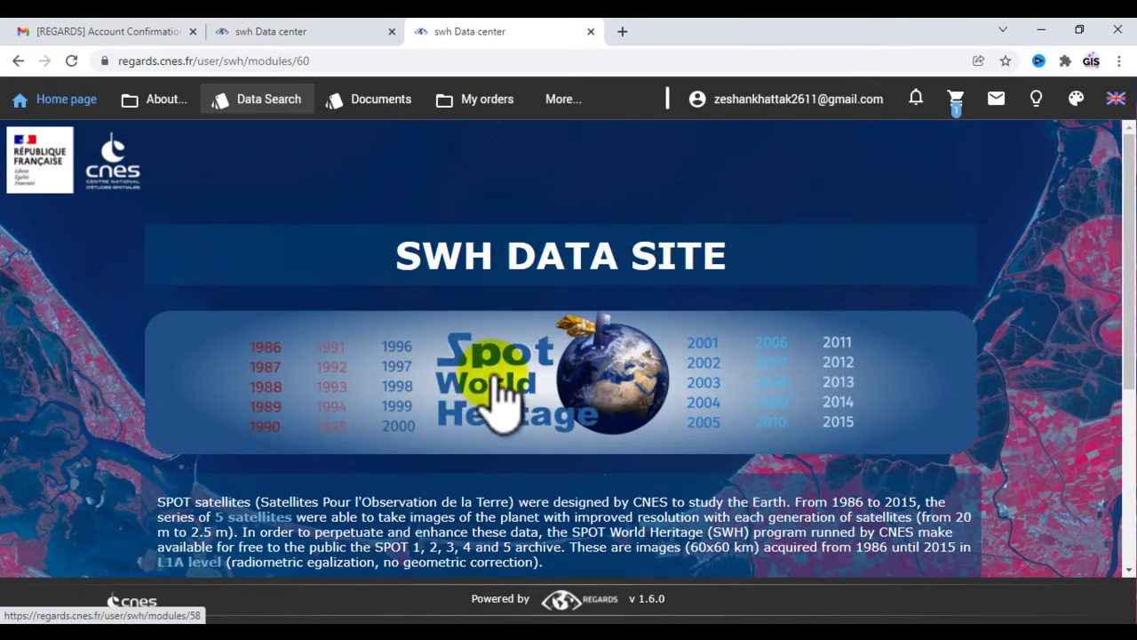
Open the SPOT World Heritage data search and zoom the map onto northern Pakistan around Peshawar.
{"action": "left_click", "coordinate": [502, 395]}
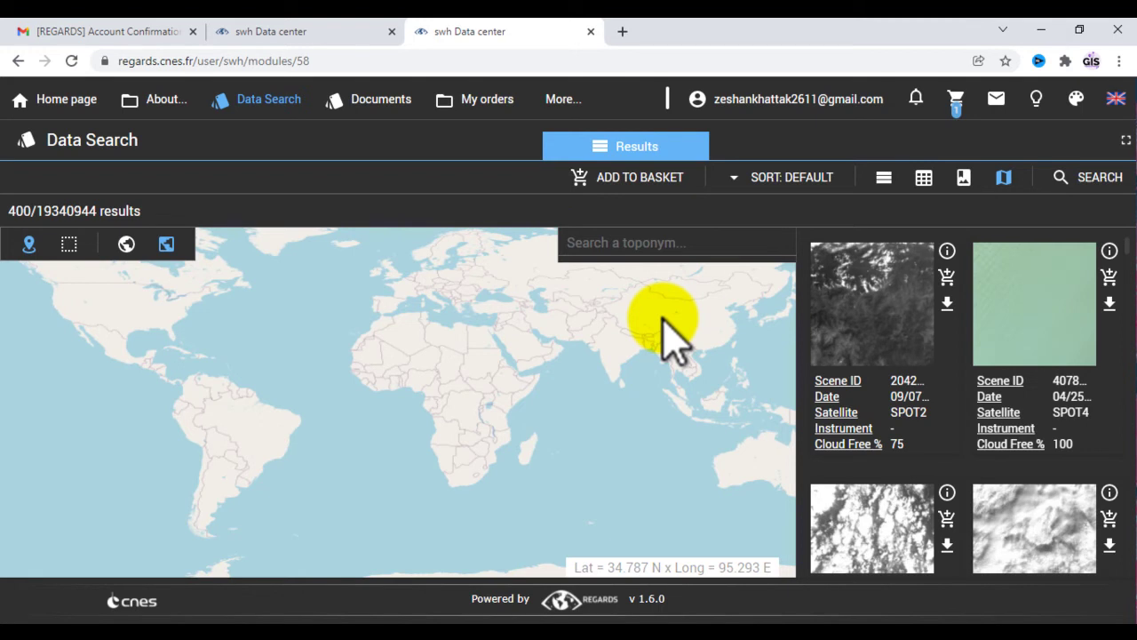
{"action": "left_click_drag", "start_coordinate": [669, 333], "coordinate": [625, 356]}
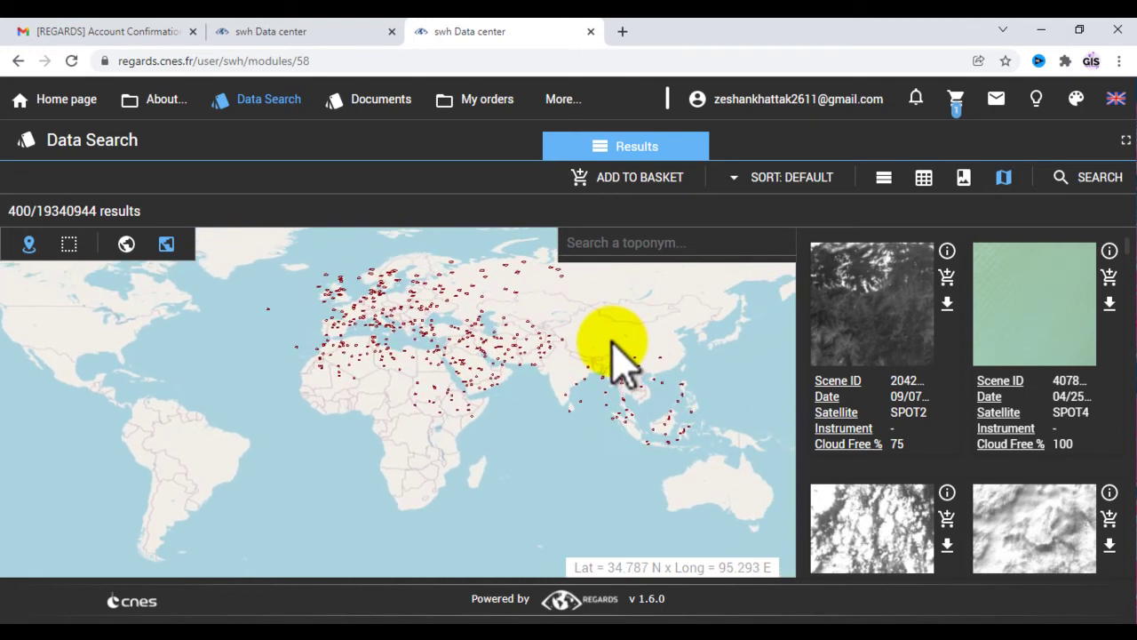
{"action": "scroll", "coordinate": [559, 355], "scroll_direction": "up", "scroll_amount": 3}
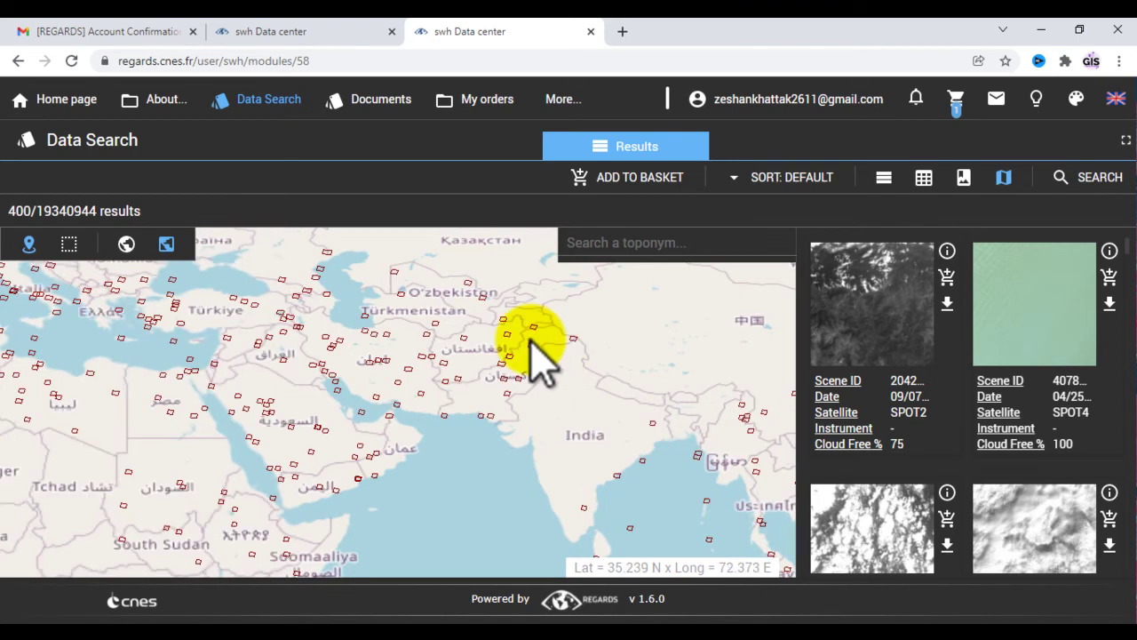
{"action": "scroll", "coordinate": [533, 351], "scroll_direction": "up", "scroll_amount": 2}
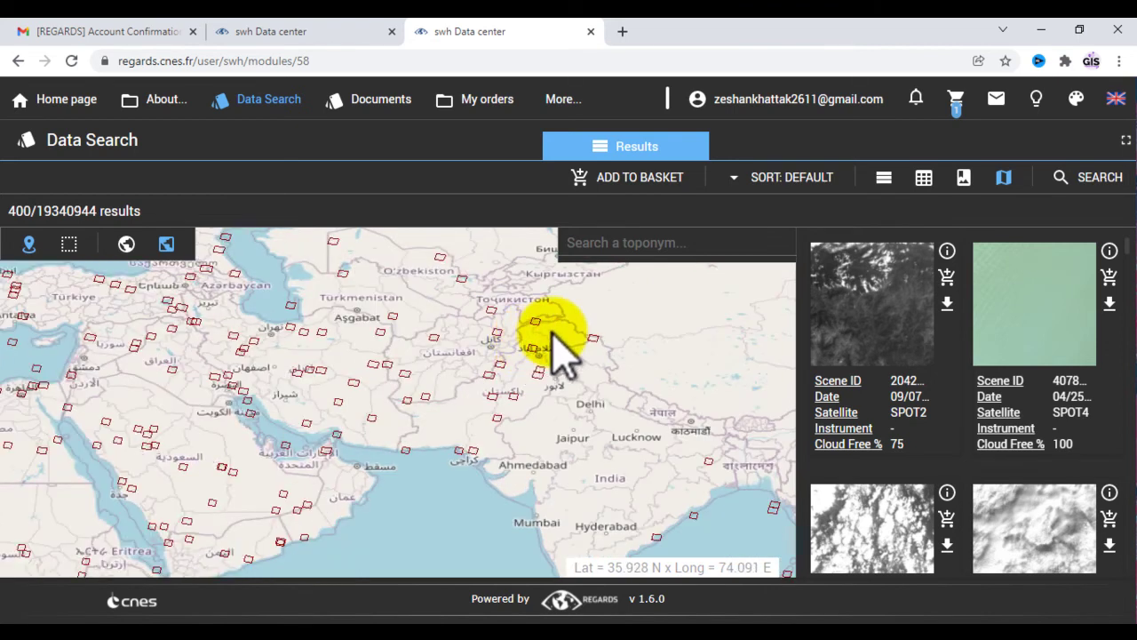
{"action": "scroll", "coordinate": [551, 345], "scroll_direction": "up", "scroll_amount": 2}
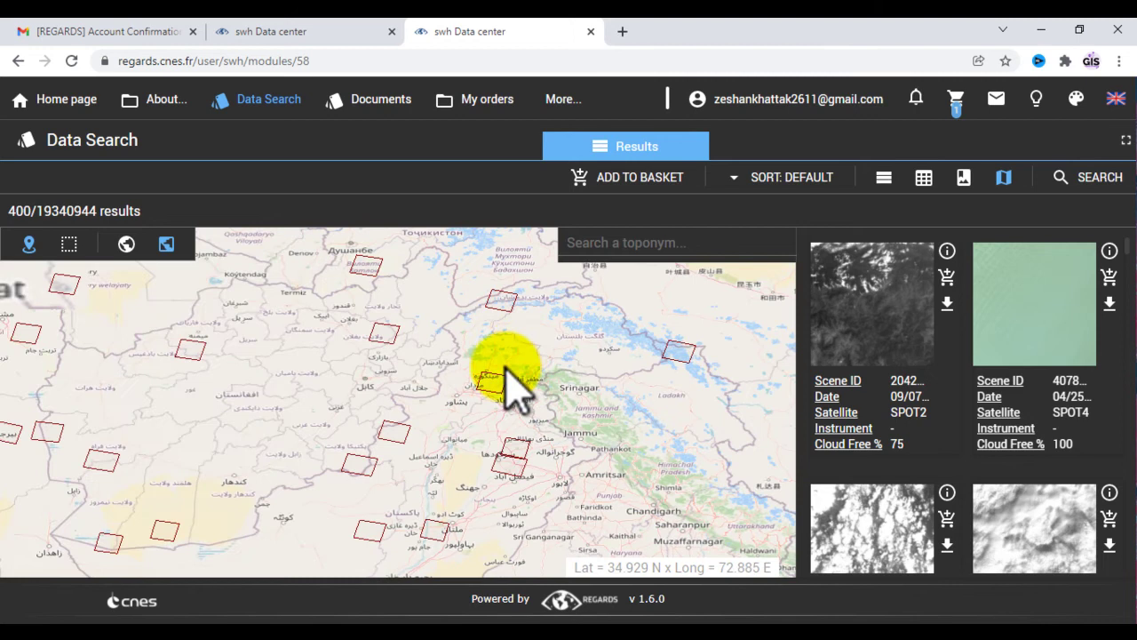
{"action": "scroll", "coordinate": [511, 382], "scroll_direction": "up", "scroll_amount": 2}
{"action": "left_click_drag", "start_coordinate": [431, 464], "coordinate": [512, 344]}
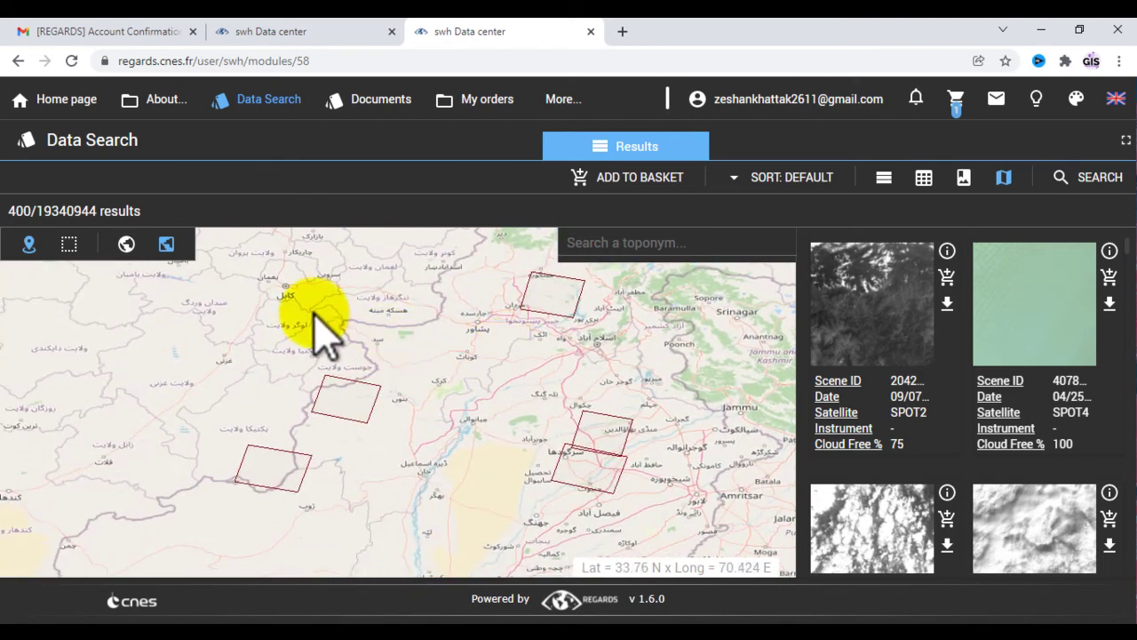
Draw a rectangular search area near Kohat, south of Peshawar.
{"action": "left_click", "coordinate": [70, 247]}
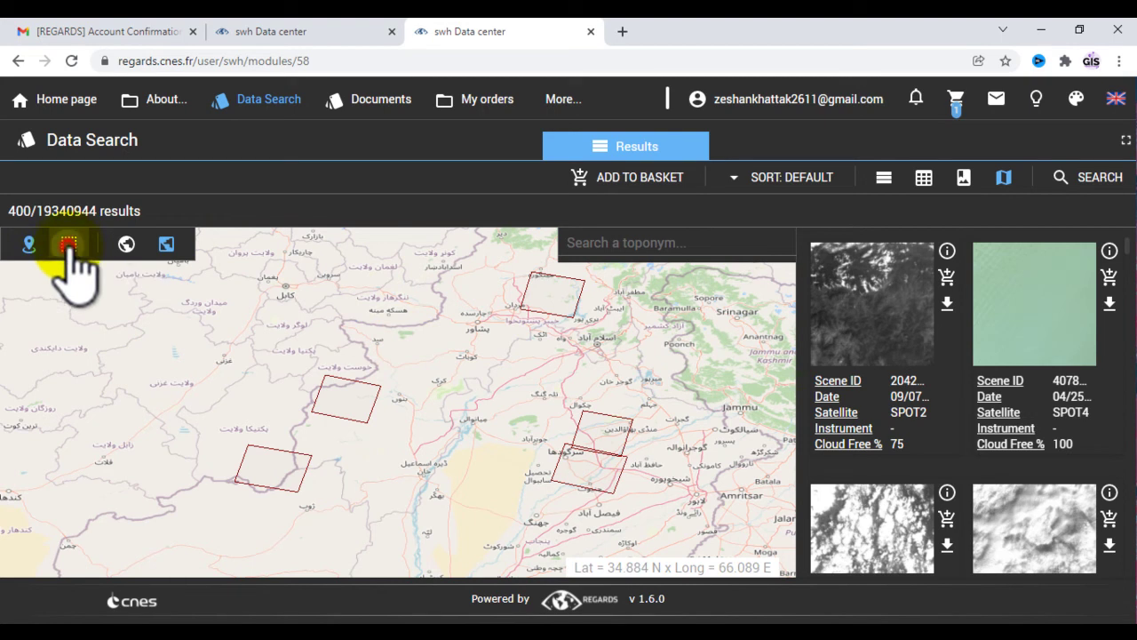
{"action": "left_click", "coordinate": [72, 249]}
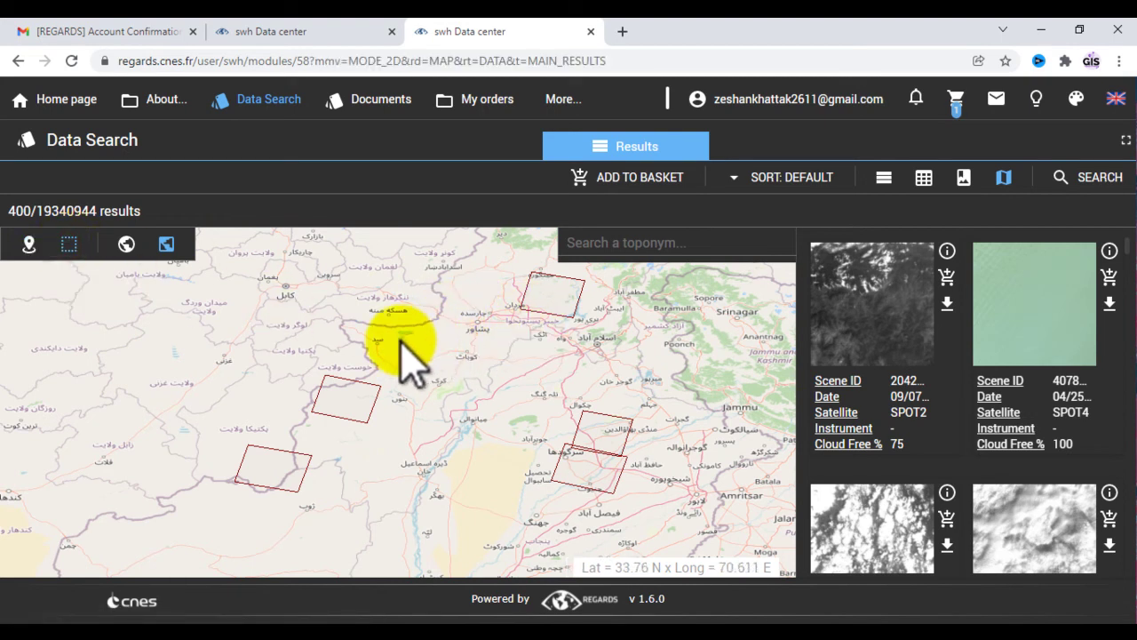
{"action": "left_click_drag", "start_coordinate": [400, 340], "coordinate": [488, 404]}
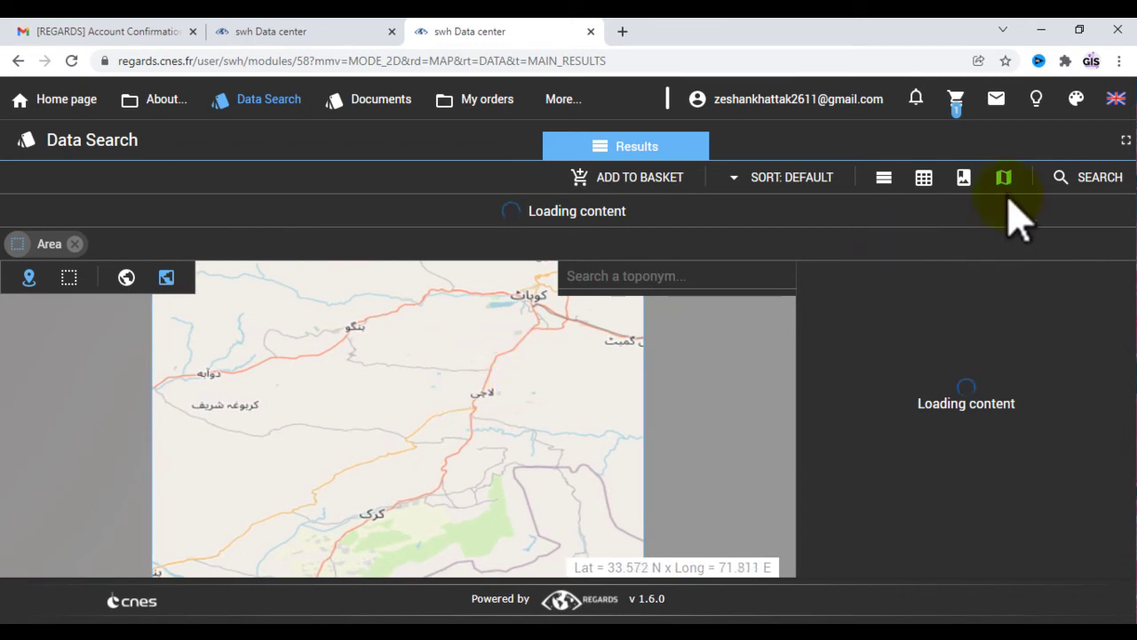
Filter the area results to dates 05/01/2012–05/01/2013 and rerun the search.
{"action": "left_click", "coordinate": [1049, 189]}
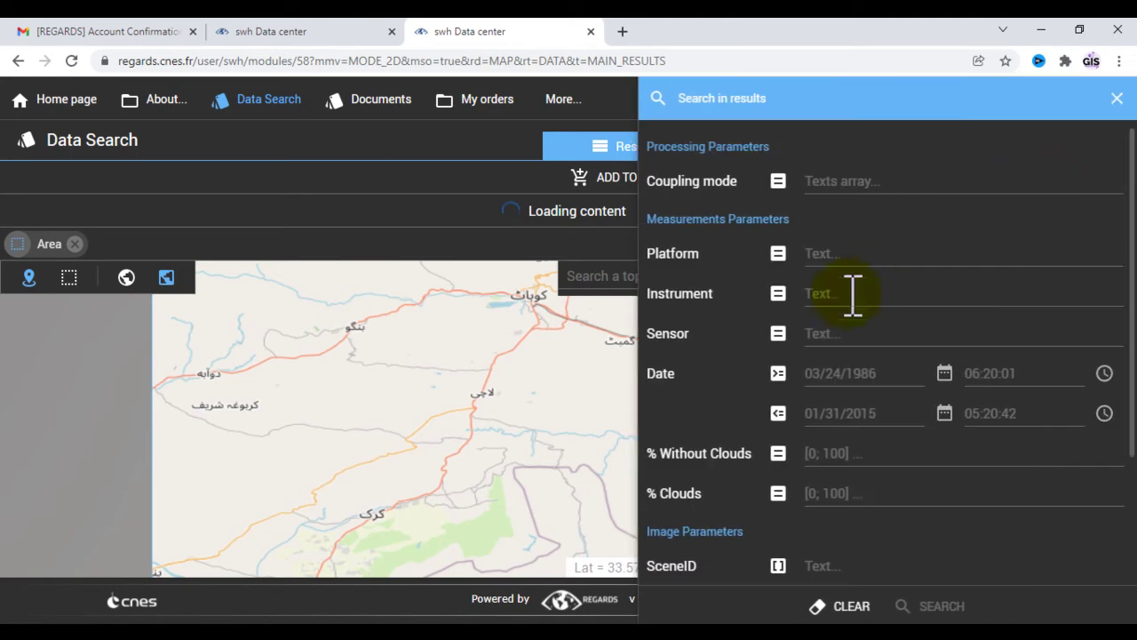
{"action": "left_click", "coordinate": [822, 374]}
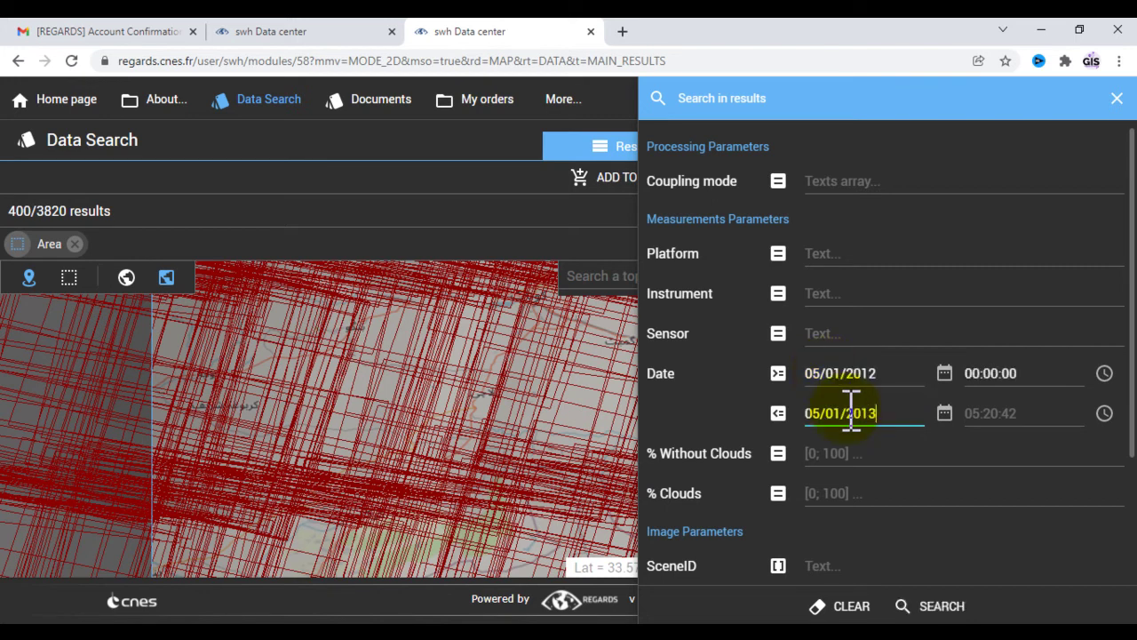
{"action": "left_click", "coordinate": [949, 609]}
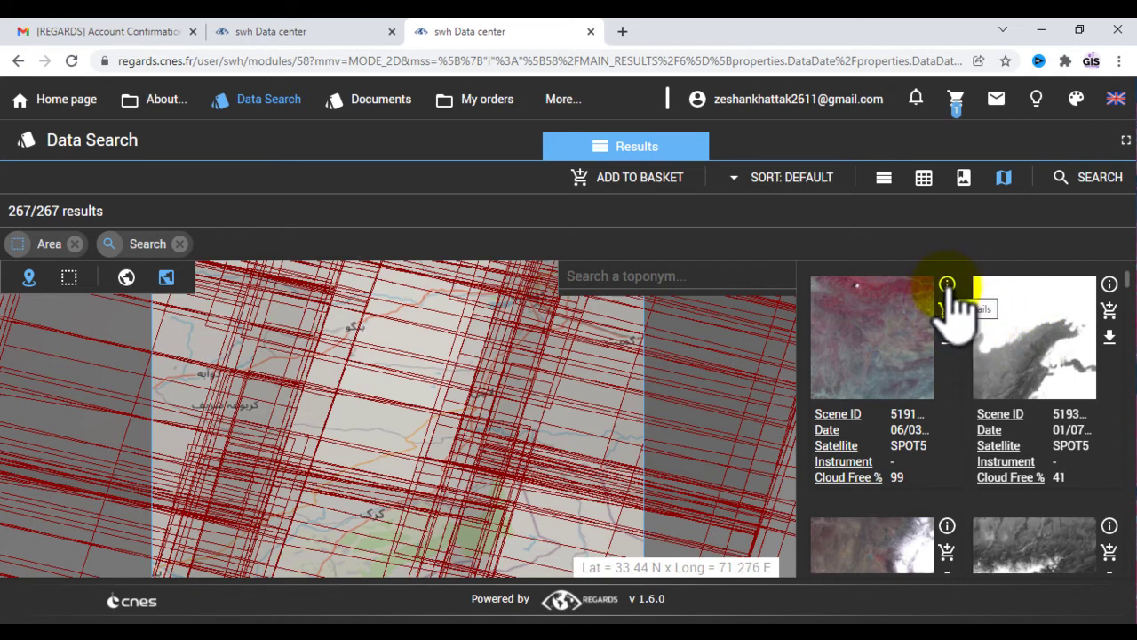
View the 2012-06-03 SPOT5 scene's description: 100.15 MB, 4 bands, 1% clouds.
{"action": "left_click", "coordinate": [948, 286]}
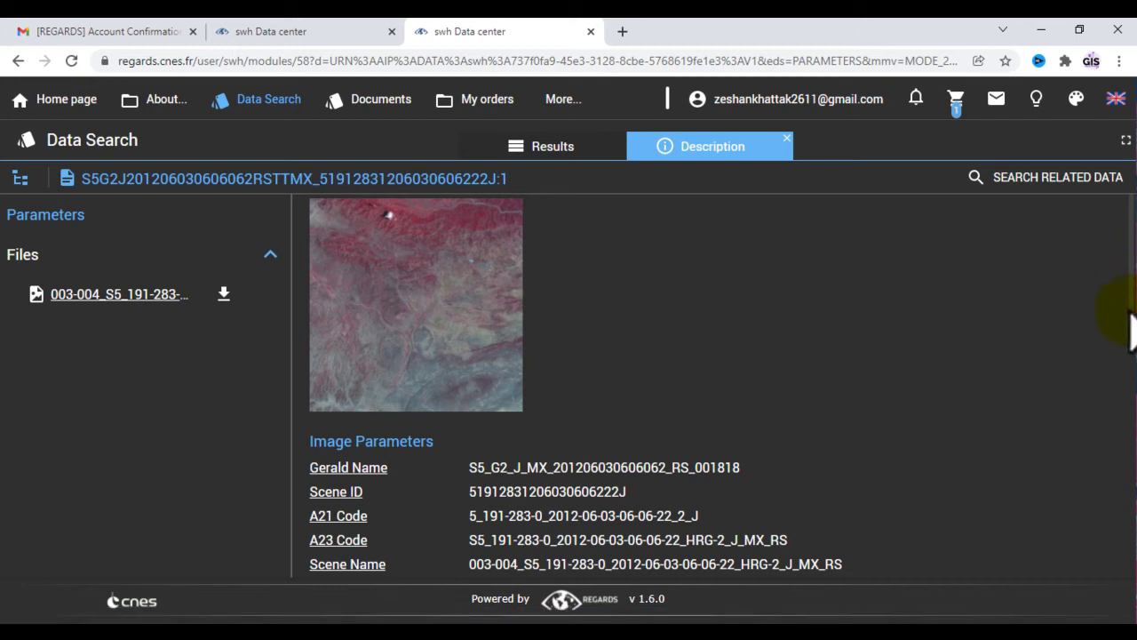
{"action": "scroll", "coordinate": [1133, 343], "scroll_direction": "down", "scroll_amount": 2}
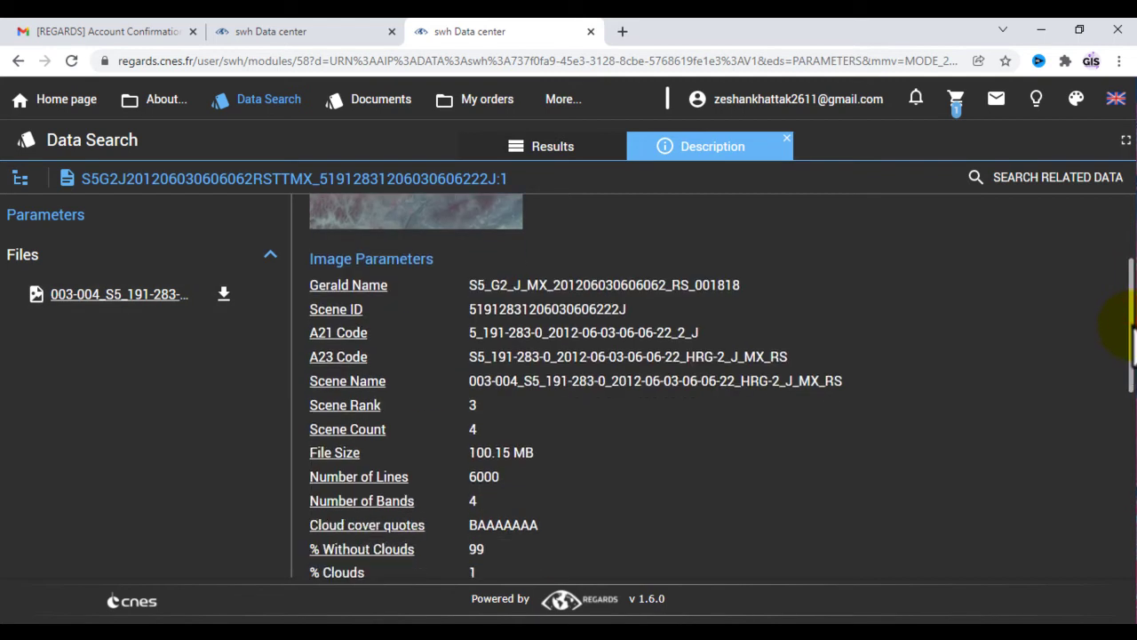
{"action": "left_click_drag", "start_coordinate": [1132, 342], "coordinate": [1133, 348]}
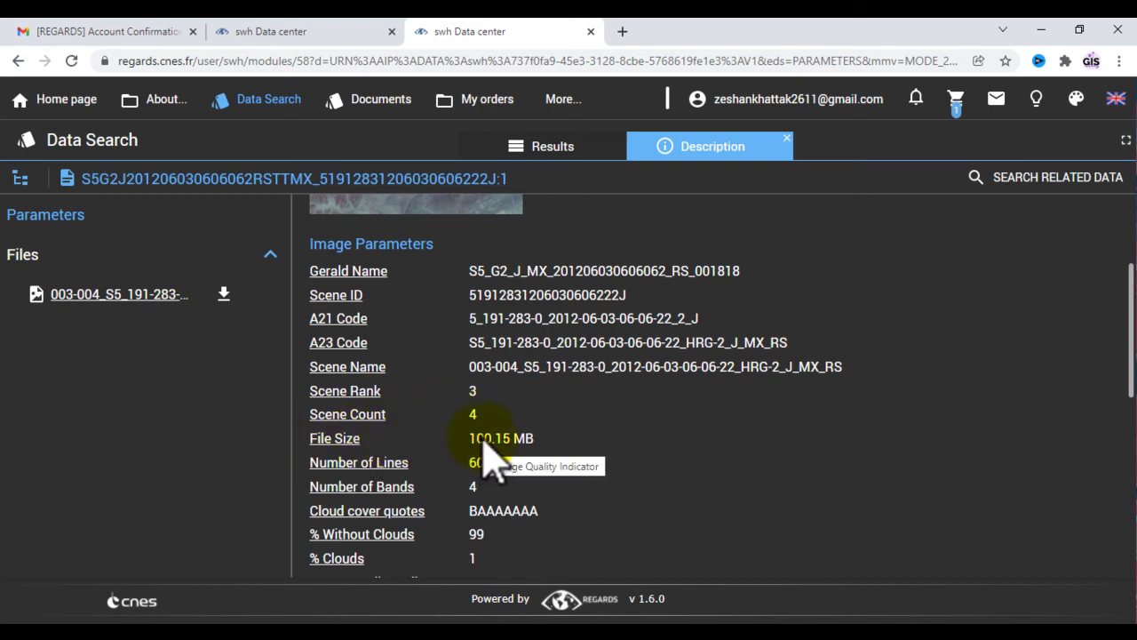
{"action": "scroll", "coordinate": [445, 458], "scroll_direction": "down", "scroll_amount": 2}
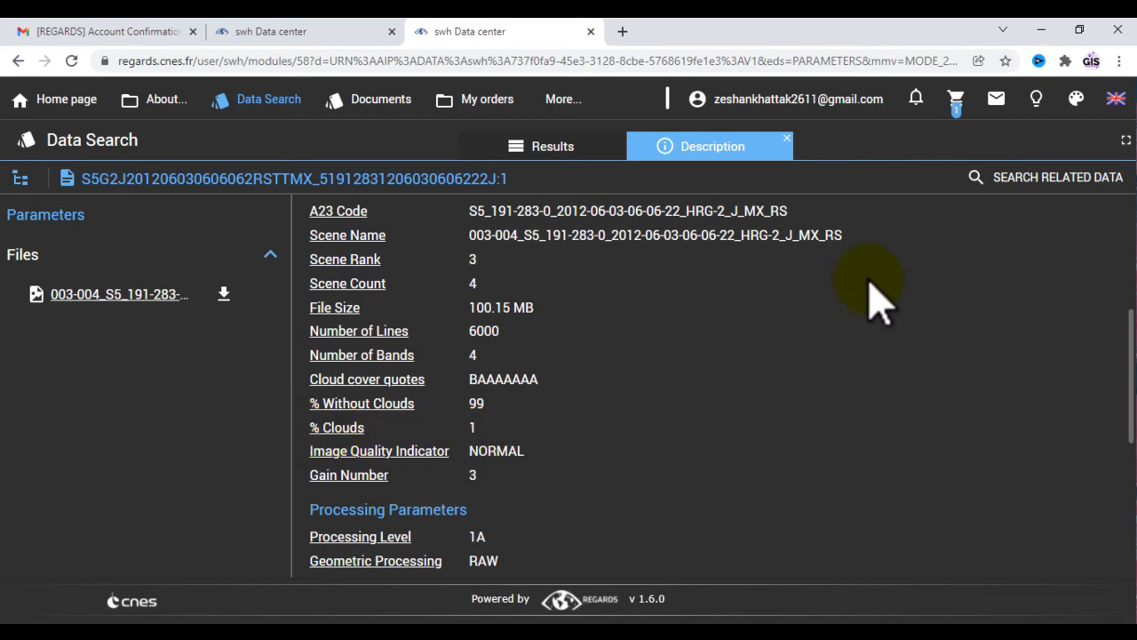
Close the description and add the 06/03 SPOT5 scene to the basket.
{"action": "left_click", "coordinate": [786, 138]}
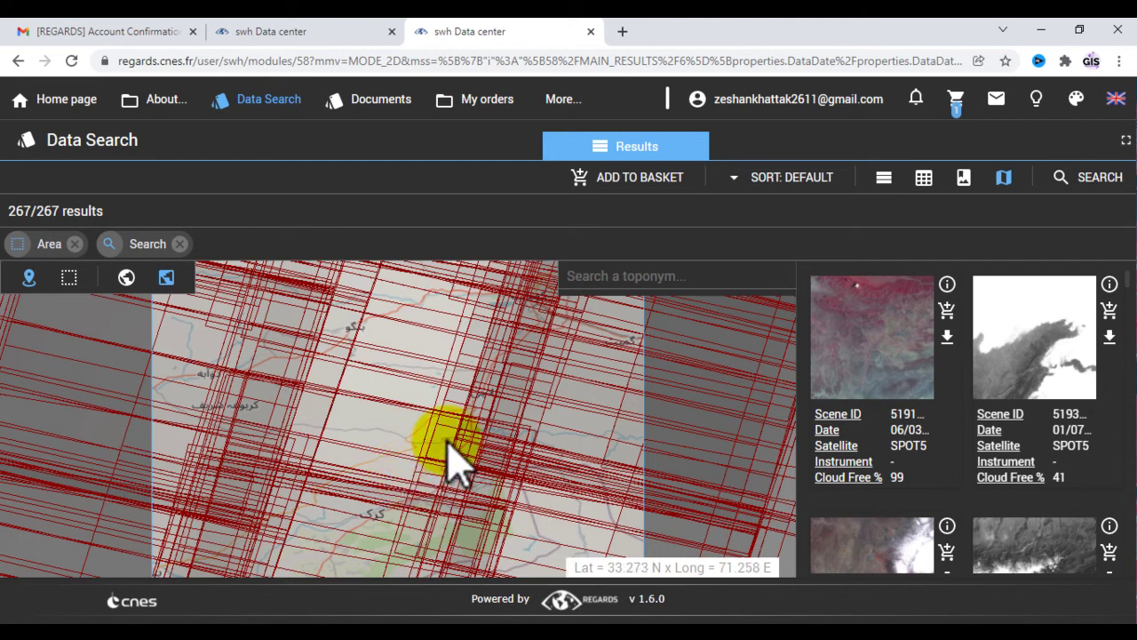
{"action": "scroll", "coordinate": [449, 462], "scroll_direction": "down", "scroll_amount": 2}
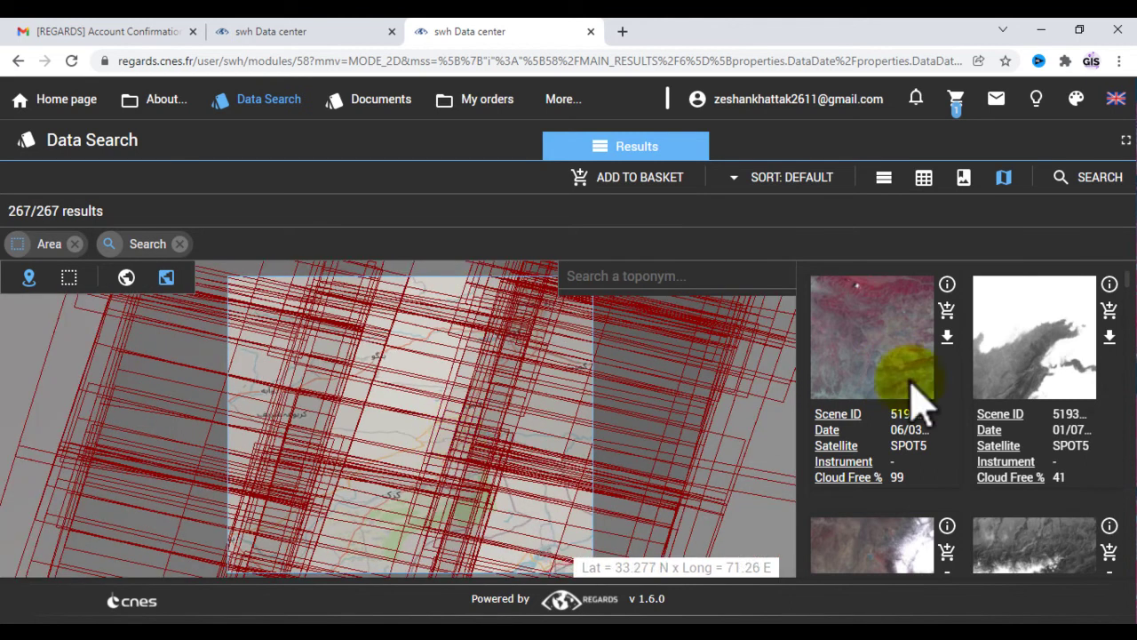
{"action": "left_click", "coordinate": [947, 309]}
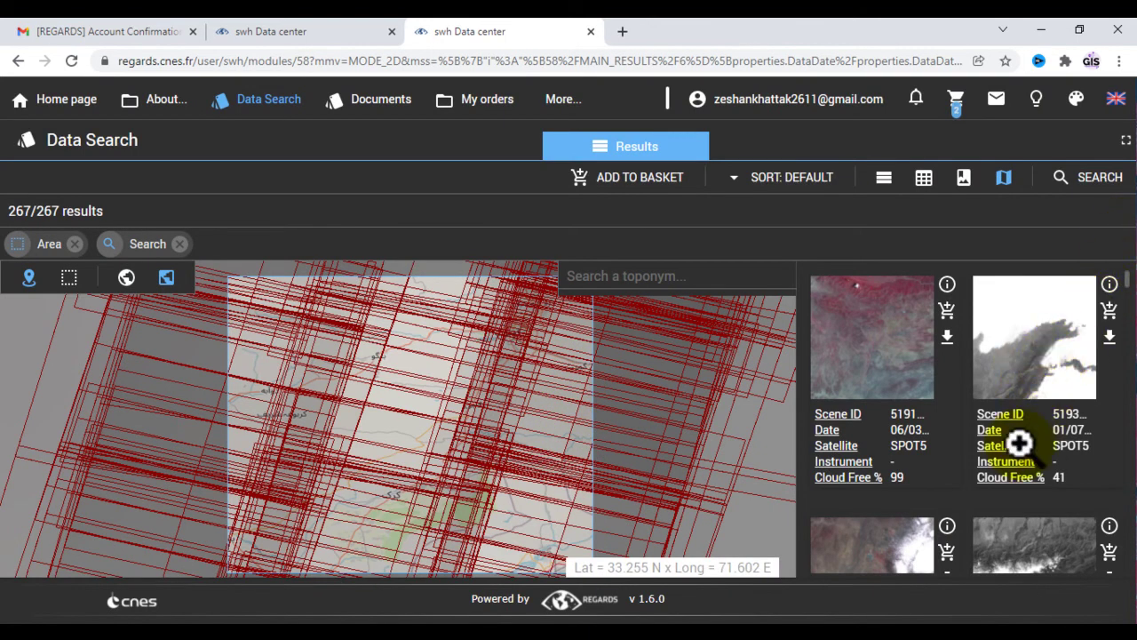
Scroll through the 267 results to browse other scenes, including SPOT4 ones.
{"action": "scroll", "coordinate": [1019, 444], "scroll_direction": "down", "scroll_amount": 3}
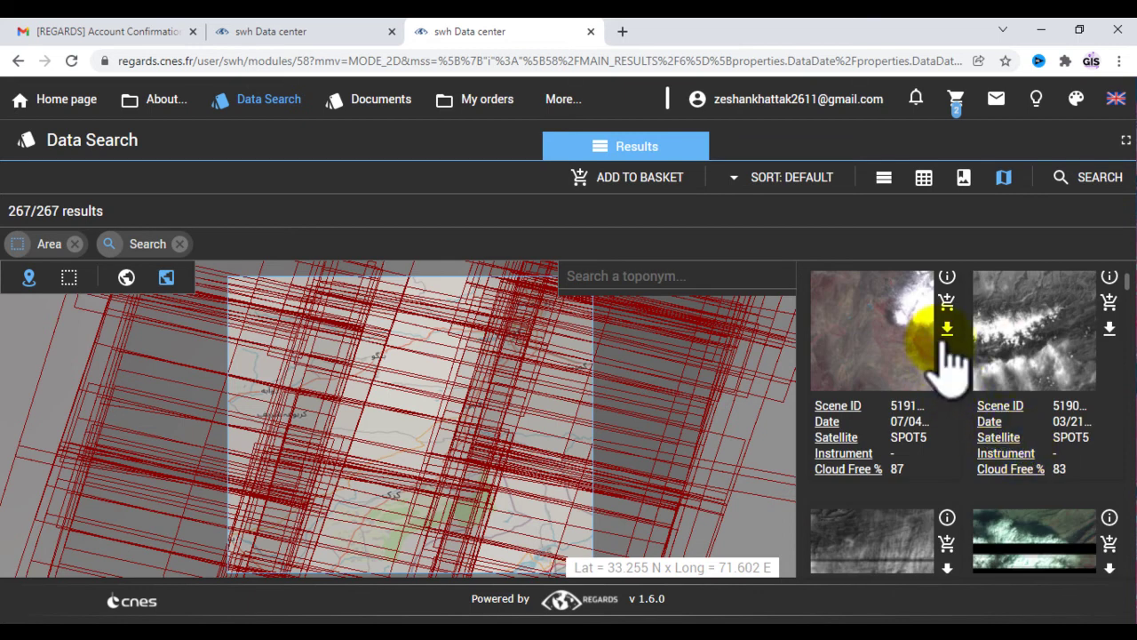
{"action": "scroll", "coordinate": [947, 323], "scroll_direction": "up", "scroll_amount": 1}
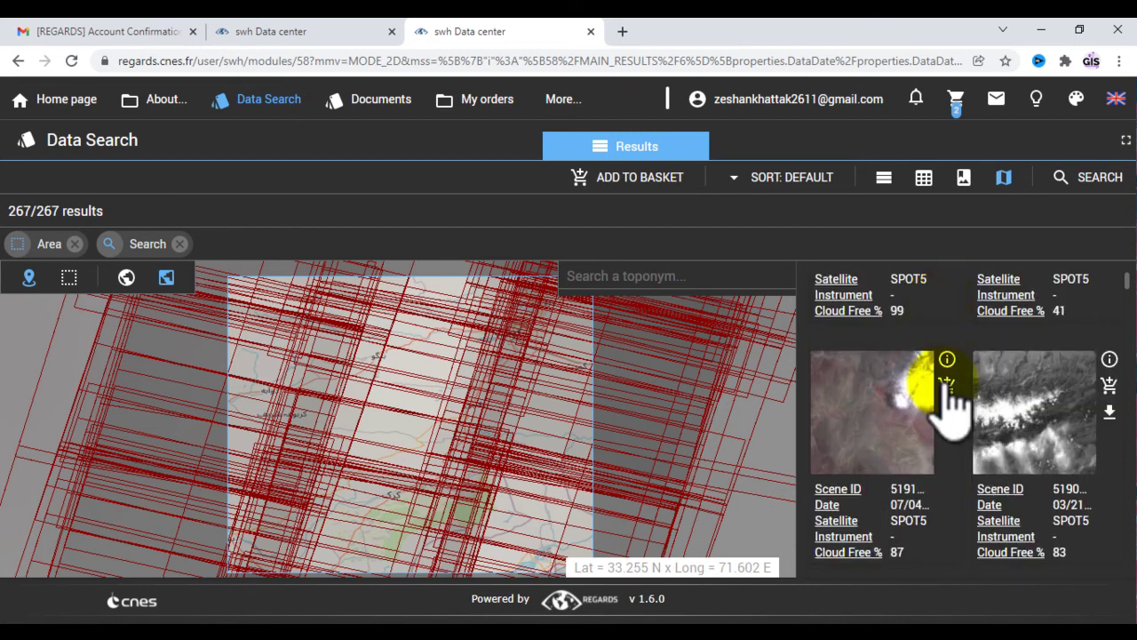
{"action": "scroll", "coordinate": [946, 384], "scroll_direction": "up", "scroll_amount": 1}
{"action": "scroll", "coordinate": [951, 402], "scroll_direction": "up", "scroll_amount": 1}
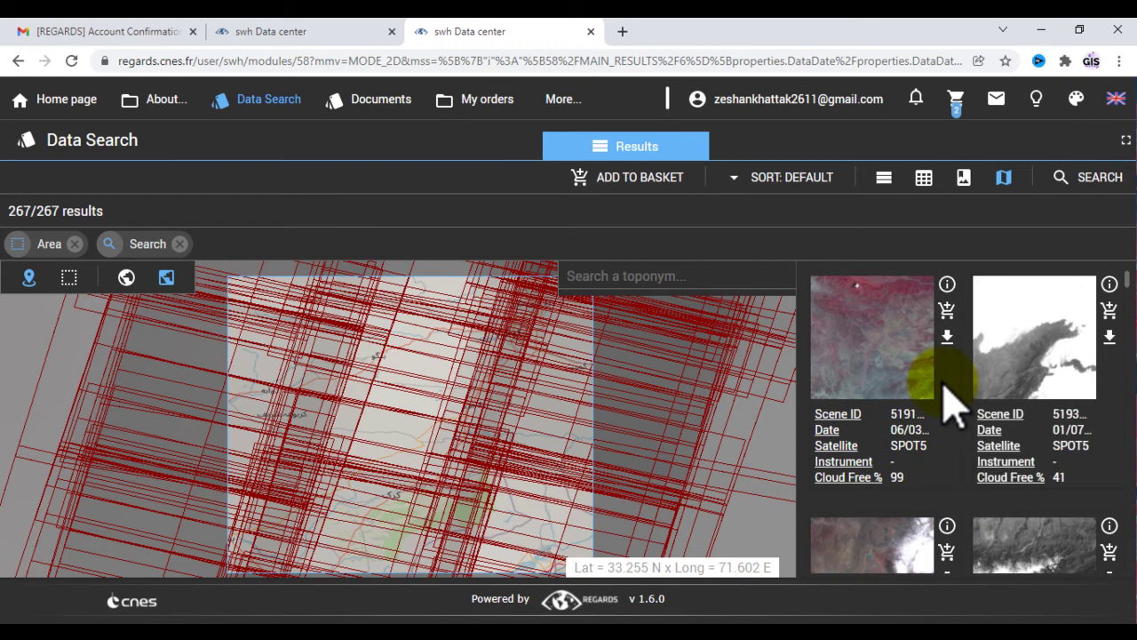
{"action": "scroll", "coordinate": [944, 383], "scroll_direction": "down", "scroll_amount": 3}
{"action": "scroll", "coordinate": [909, 396], "scroll_direction": "down", "scroll_amount": 3}
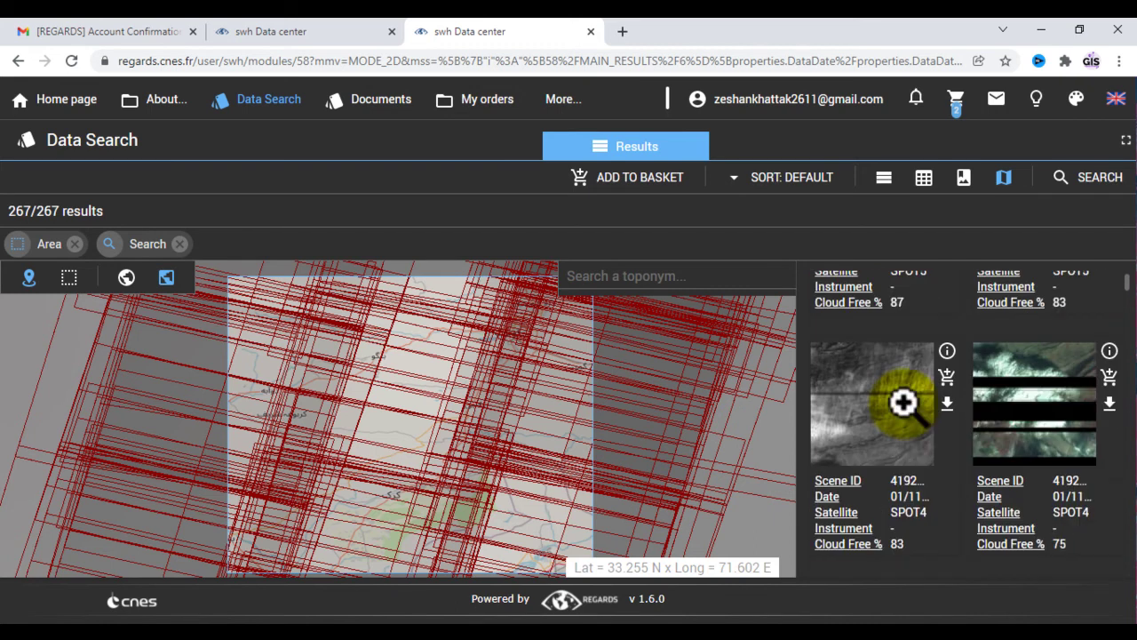
{"action": "scroll", "coordinate": [915, 429], "scroll_direction": "down", "scroll_amount": 3}
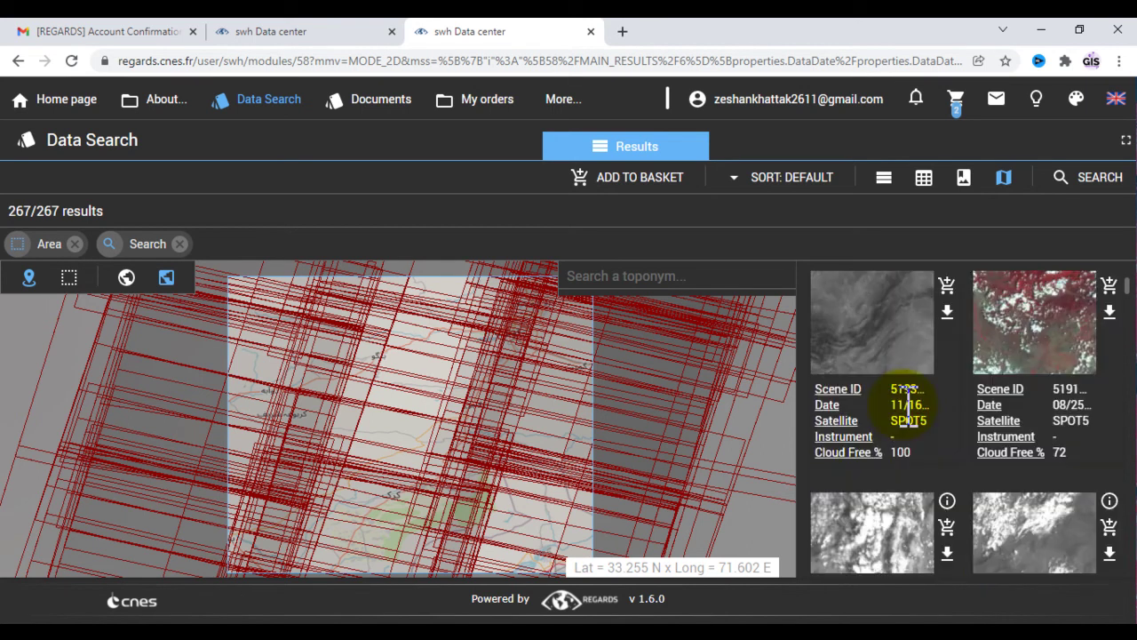
{"action": "scroll", "coordinate": [906, 425], "scroll_direction": "down", "scroll_amount": 3}
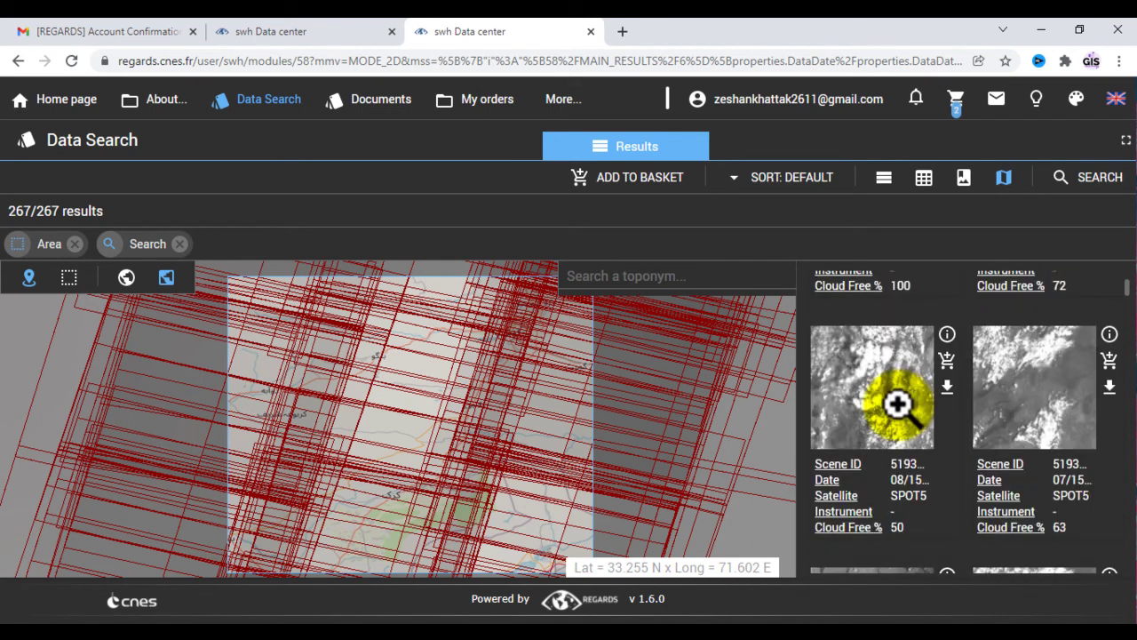
{"action": "scroll", "coordinate": [898, 404], "scroll_direction": "up", "scroll_amount": 5}
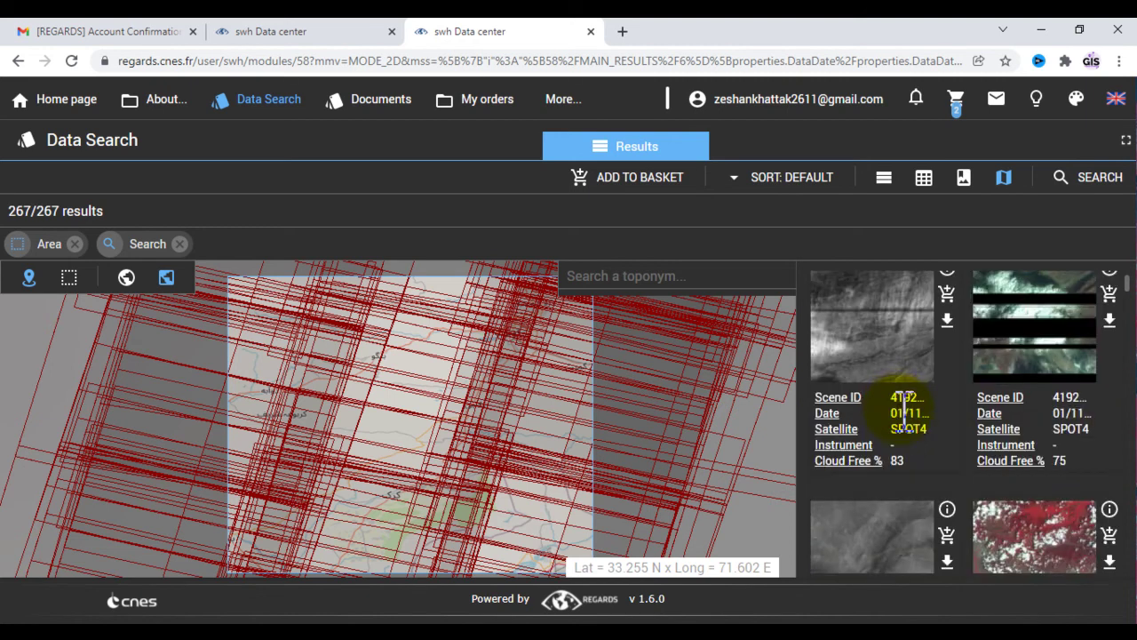
{"action": "scroll", "coordinate": [906, 413], "scroll_direction": "down", "scroll_amount": 1}
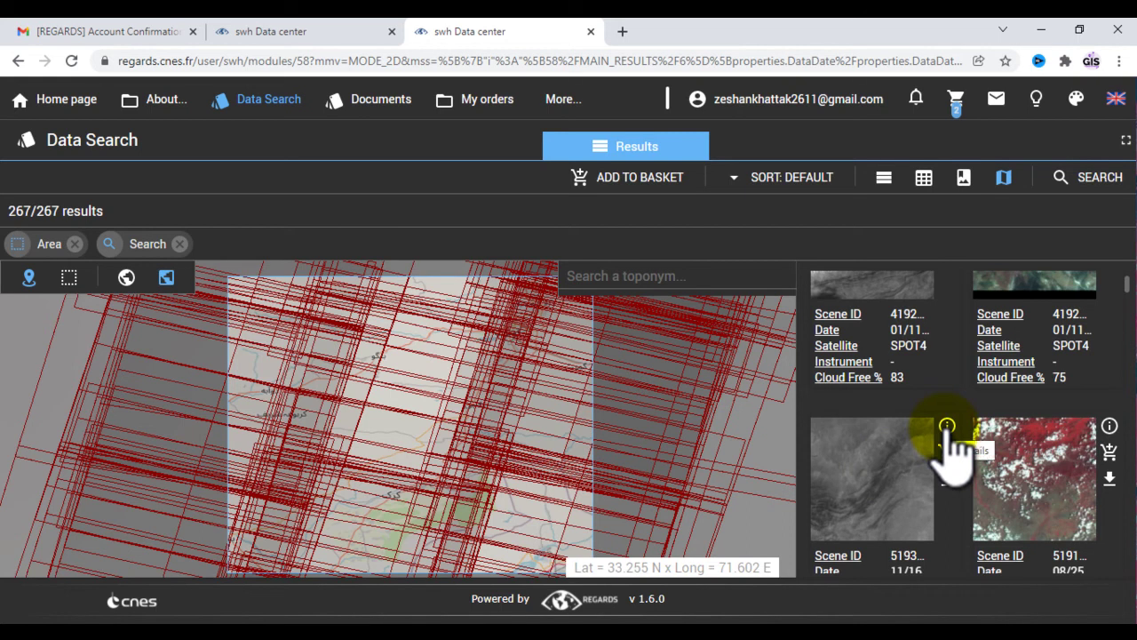
{"action": "left_click", "coordinate": [947, 427]}
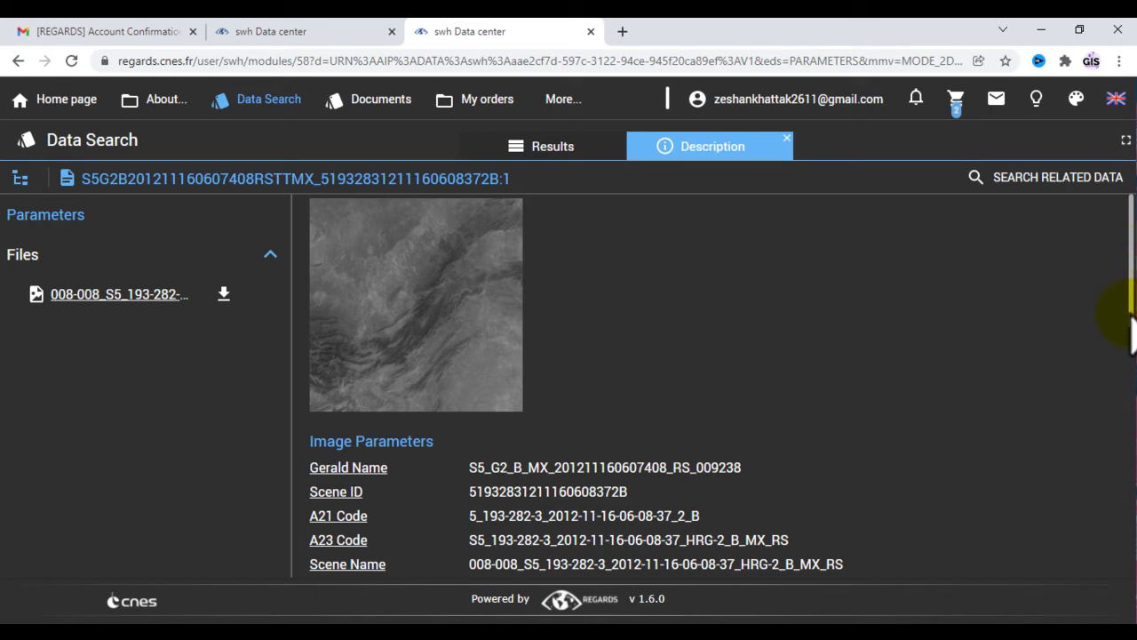
{"action": "scroll", "coordinate": [1130, 458], "scroll_direction": "down", "scroll_amount": 10}
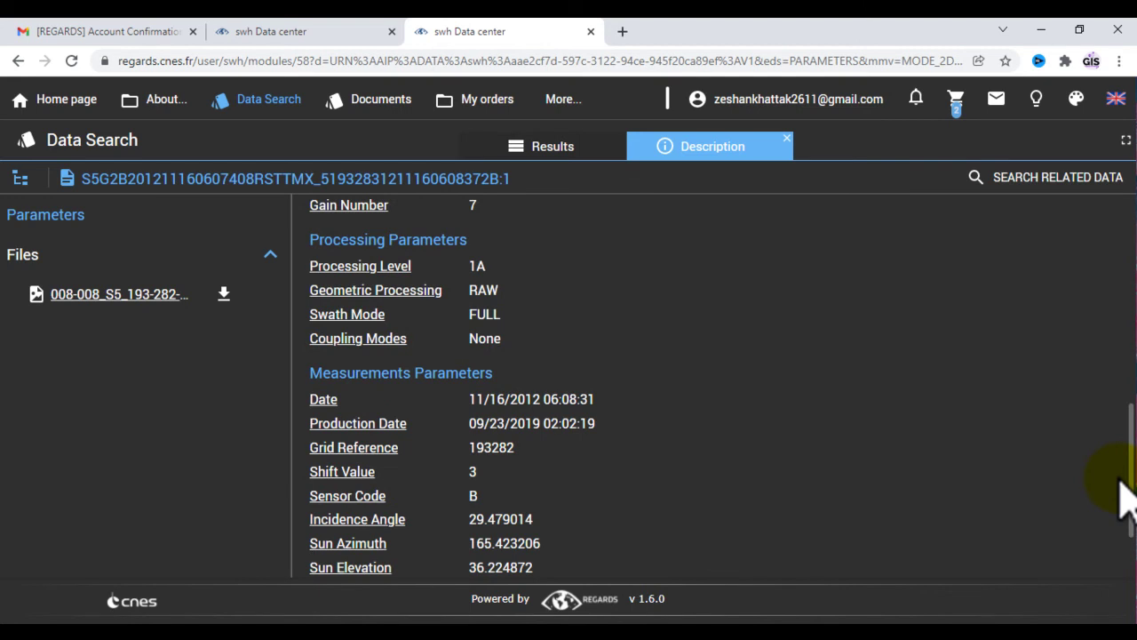
{"action": "scroll", "coordinate": [1128, 502], "scroll_direction": "down", "scroll_amount": 1}
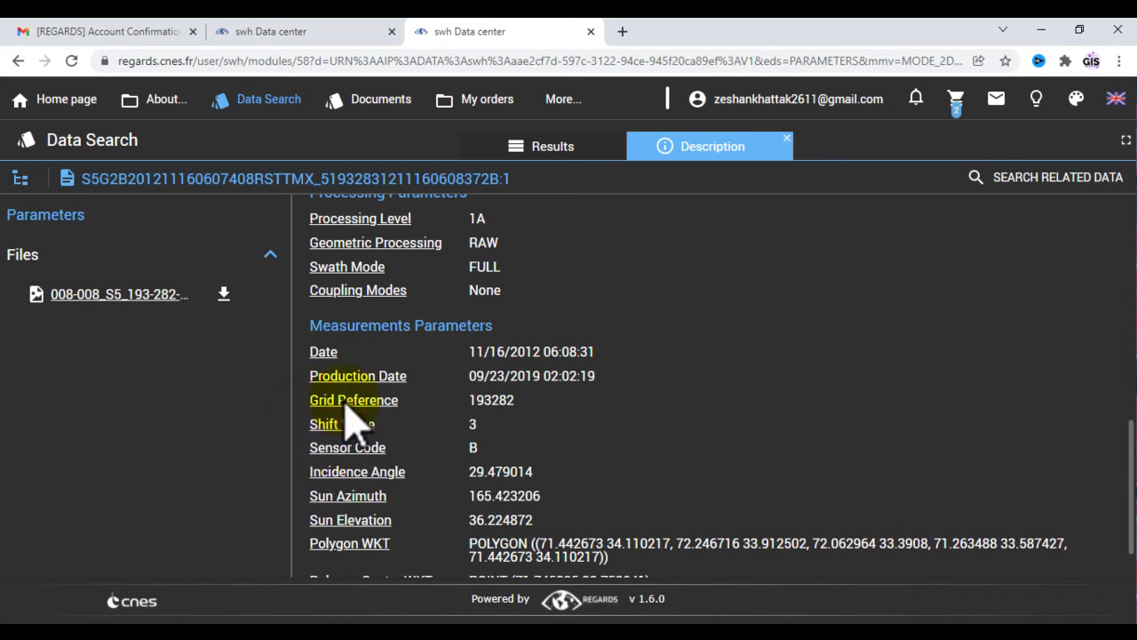
{"action": "scroll", "coordinate": [227, 298], "scroll_direction": "up", "scroll_amount": 4}
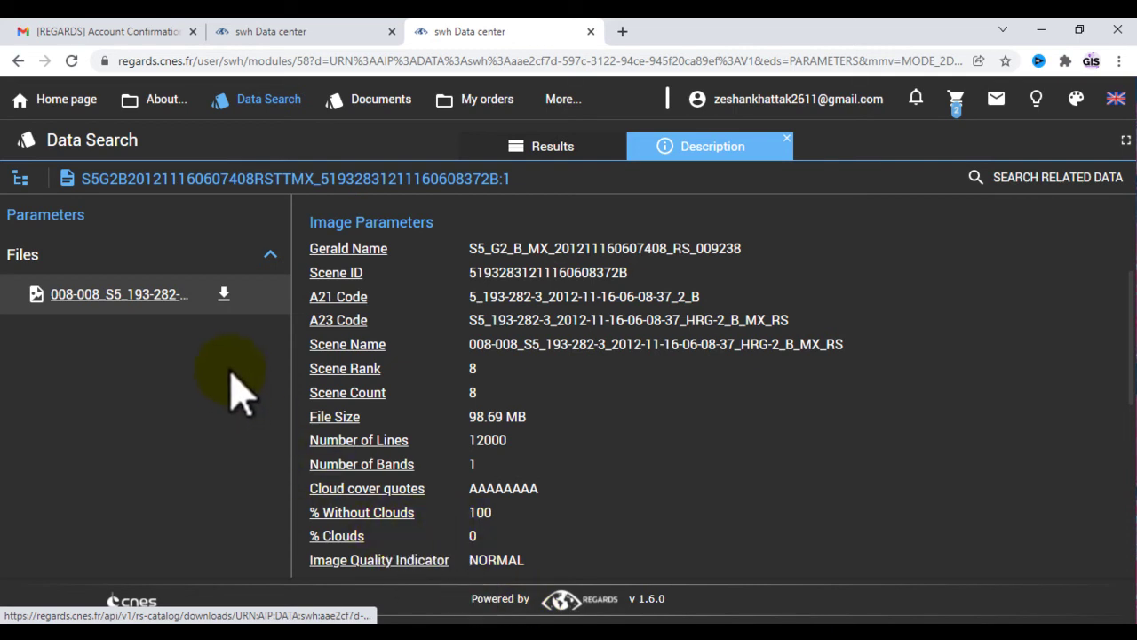
{"action": "left_click", "coordinate": [184, 287]}
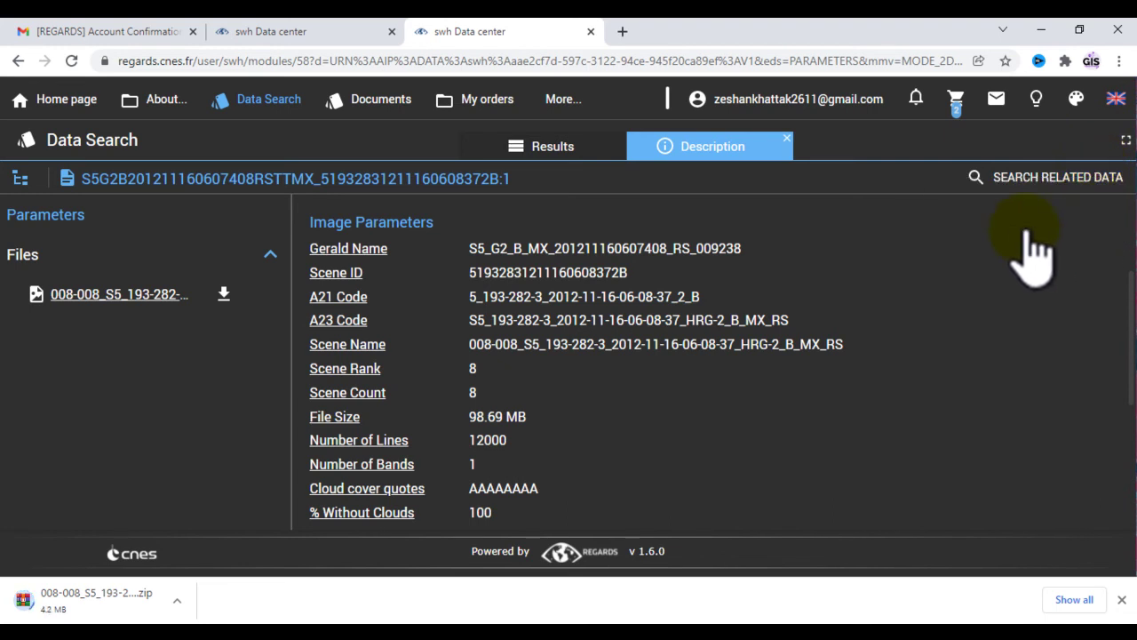
{"action": "scroll", "coordinate": [813, 175], "scroll_direction": "down", "scroll_amount": 1}
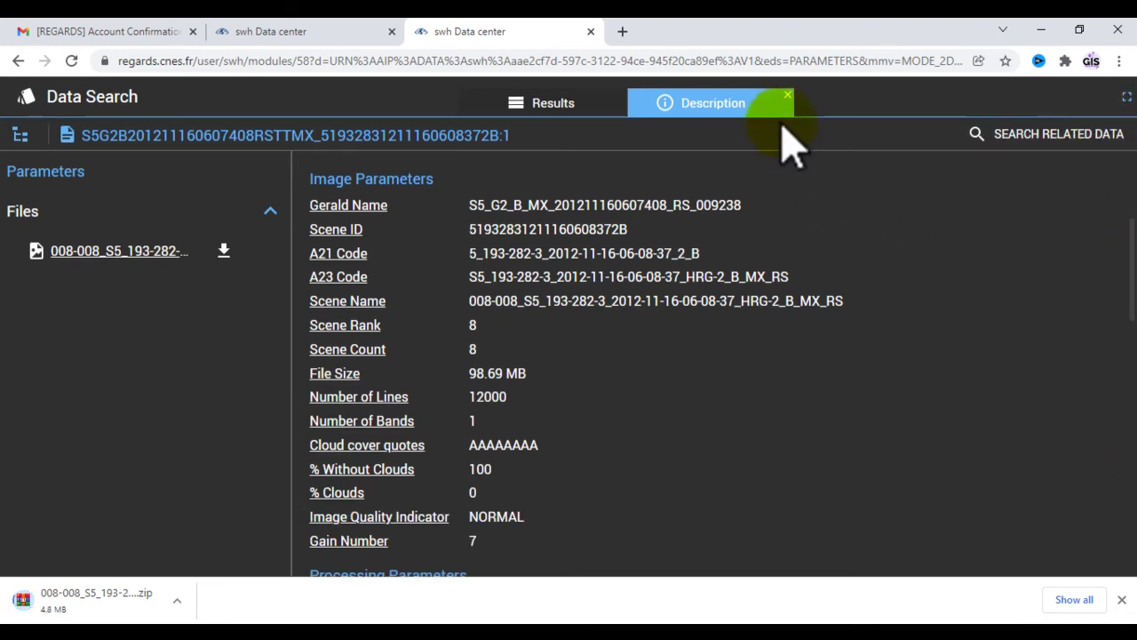
Open the 06/03/2012 scene's details and download its zip archive 003-004_S5_191-283-0.
{"action": "left_click", "coordinate": [785, 96]}
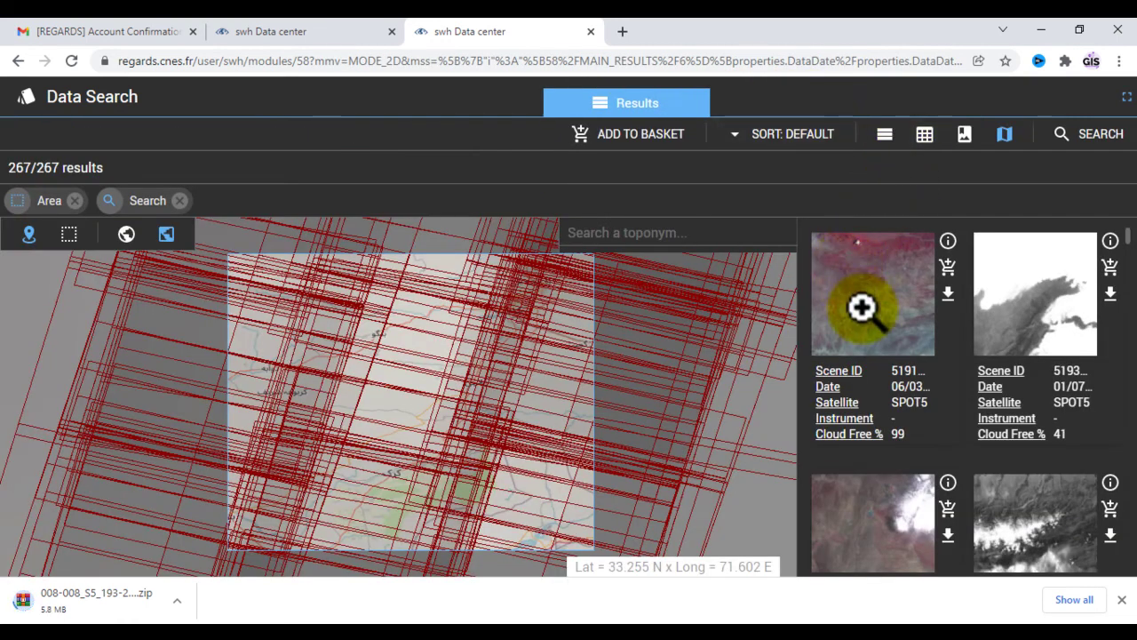
{"action": "left_click", "coordinate": [862, 309]}
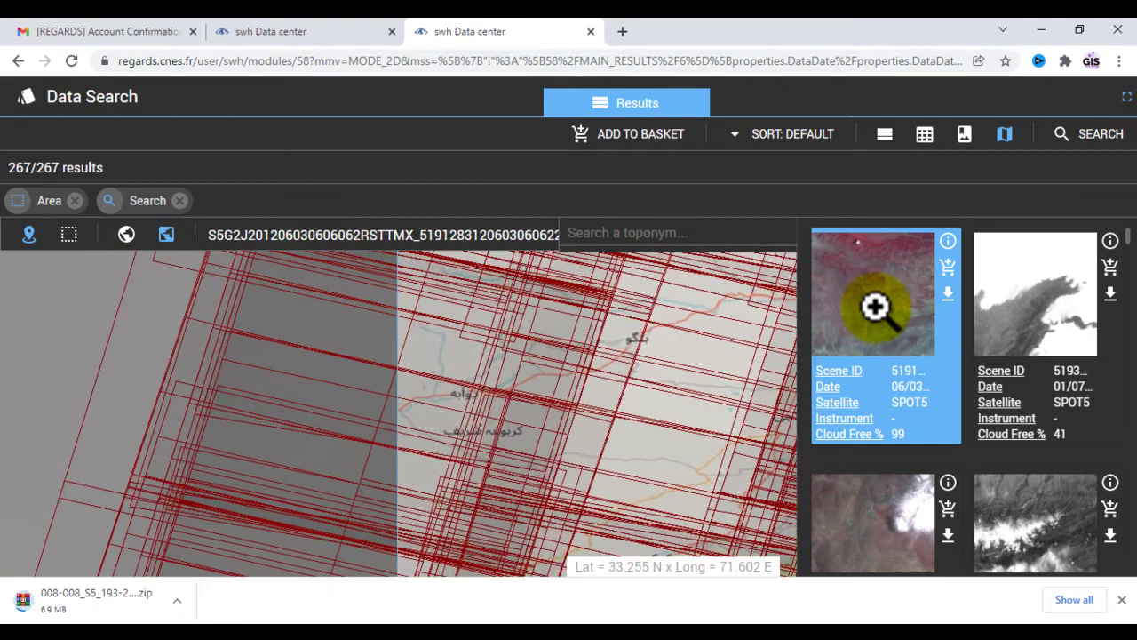
{"action": "left_click", "coordinate": [948, 244]}
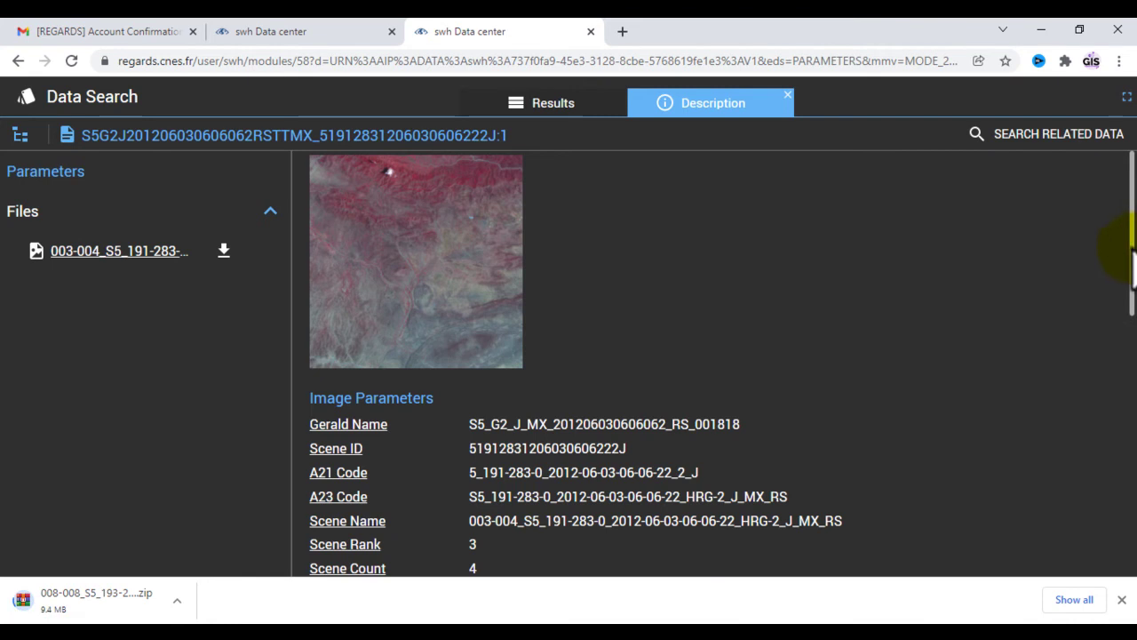
{"action": "left_click_drag", "start_coordinate": [1133, 266], "coordinate": [1083, 527]}
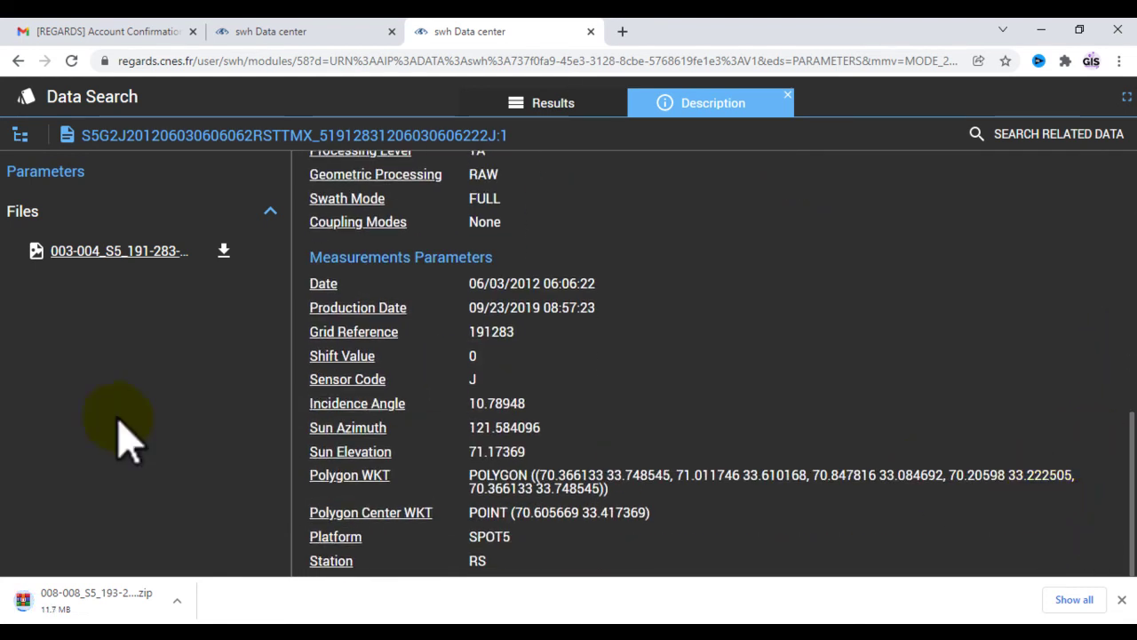
{"action": "left_click", "coordinate": [225, 253]}
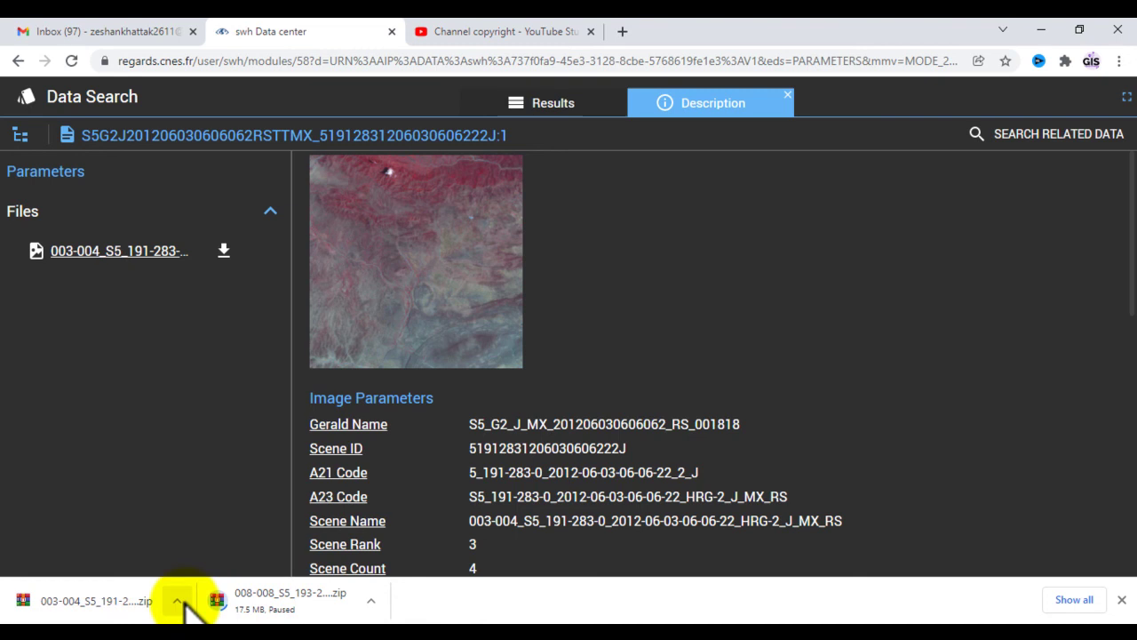
Locate the downloaded SPOT ZIP archive in the Downloads folder and cut it.
{"action": "left_click", "coordinate": [176, 603]}
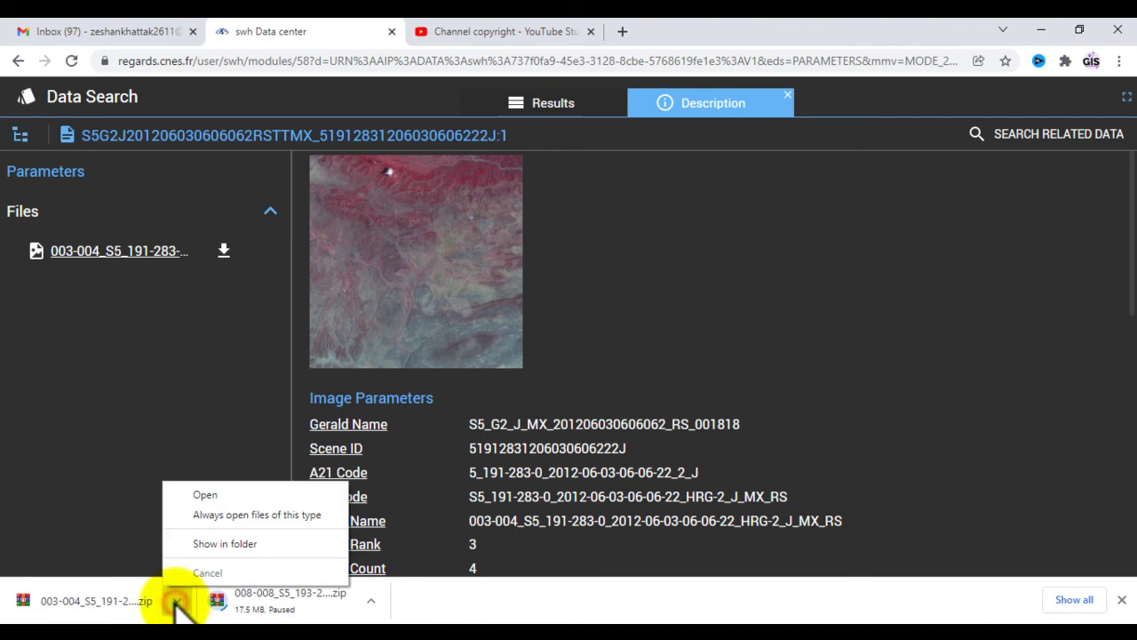
{"action": "left_click", "coordinate": [216, 544]}
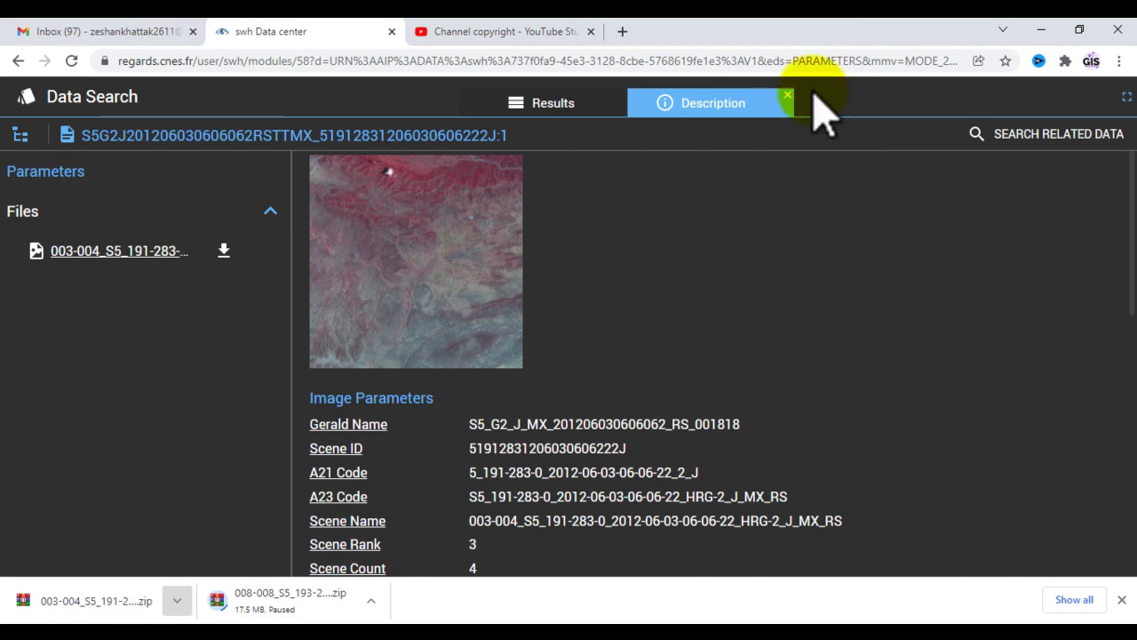
{"action": "left_click", "coordinate": [1041, 30]}
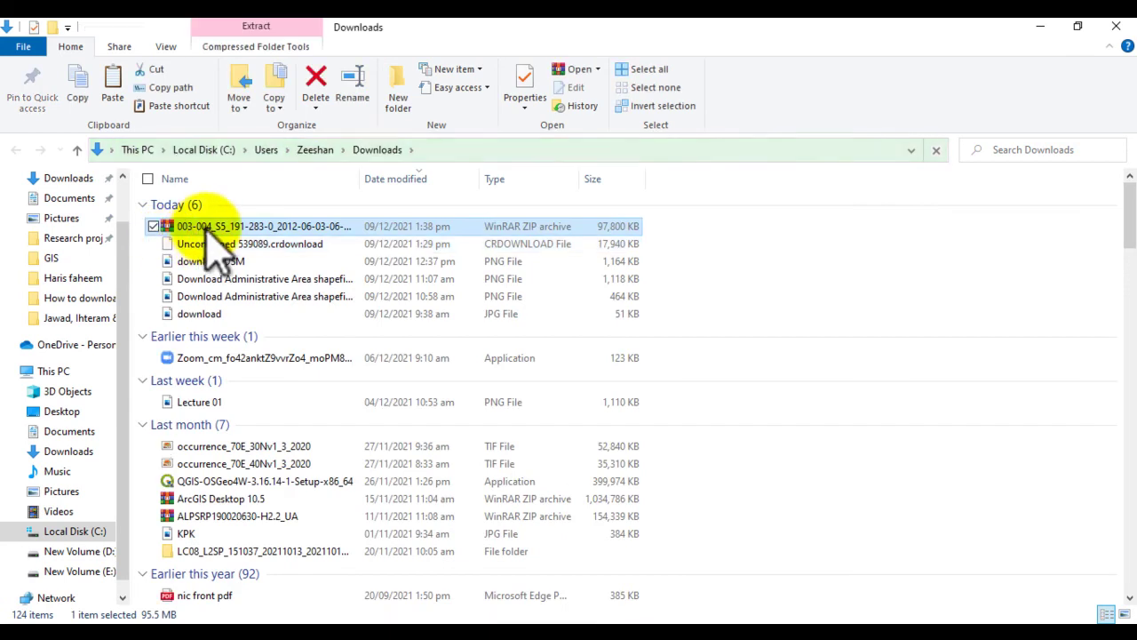
{"action": "right_click", "coordinate": [184, 233]}
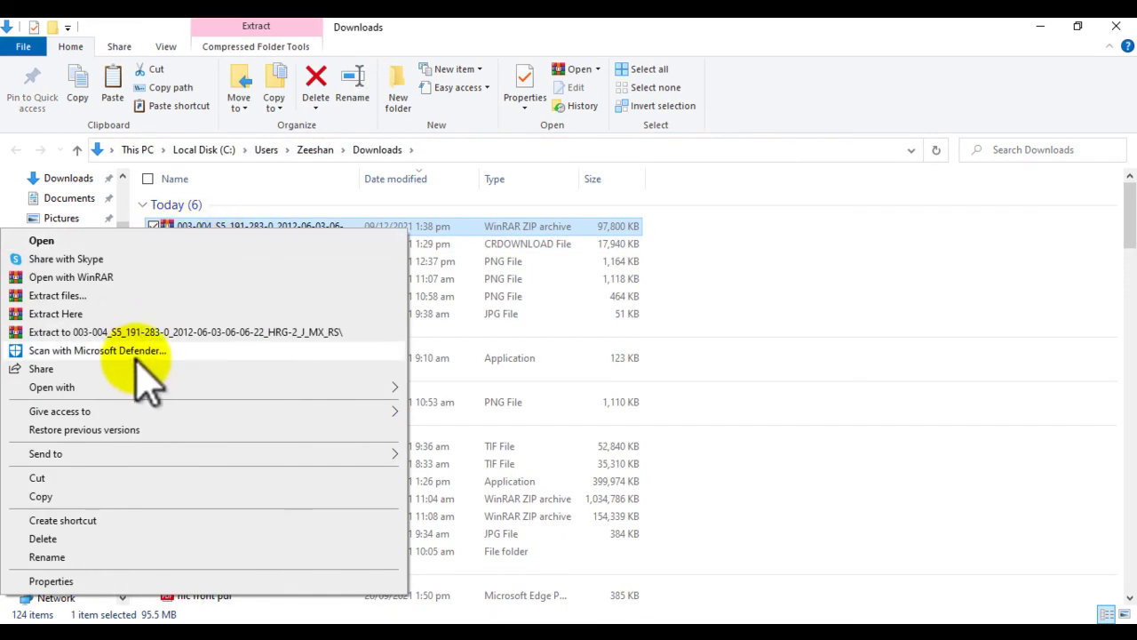
{"action": "left_click", "coordinate": [37, 478]}
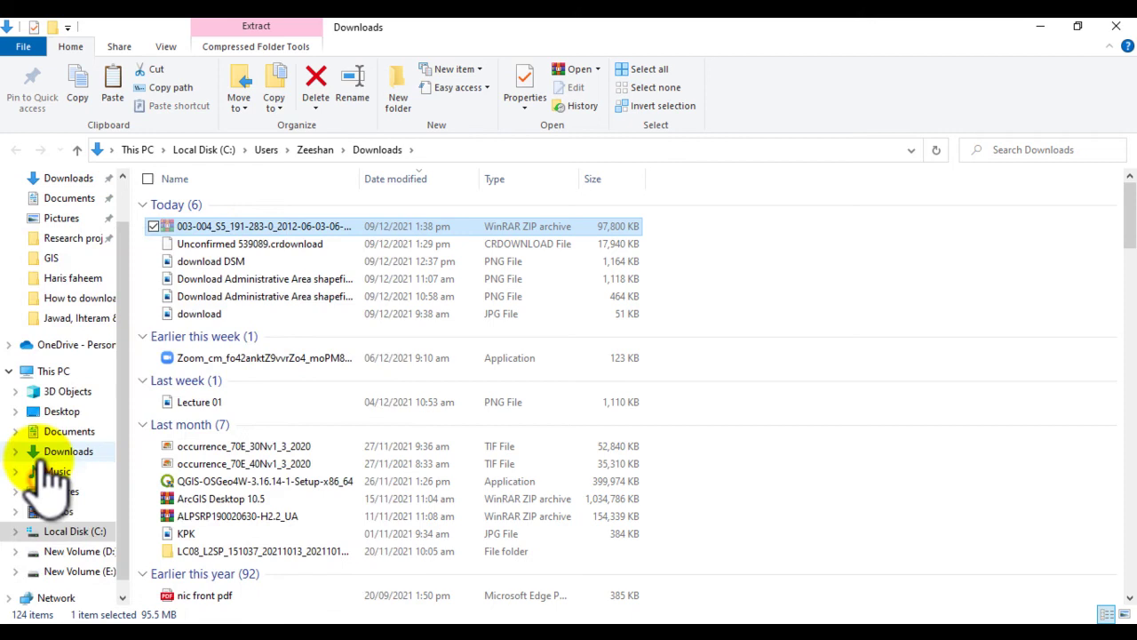
Paste the ZIP archive into E:\B\spot images.
{"action": "left_click", "coordinate": [78, 551]}
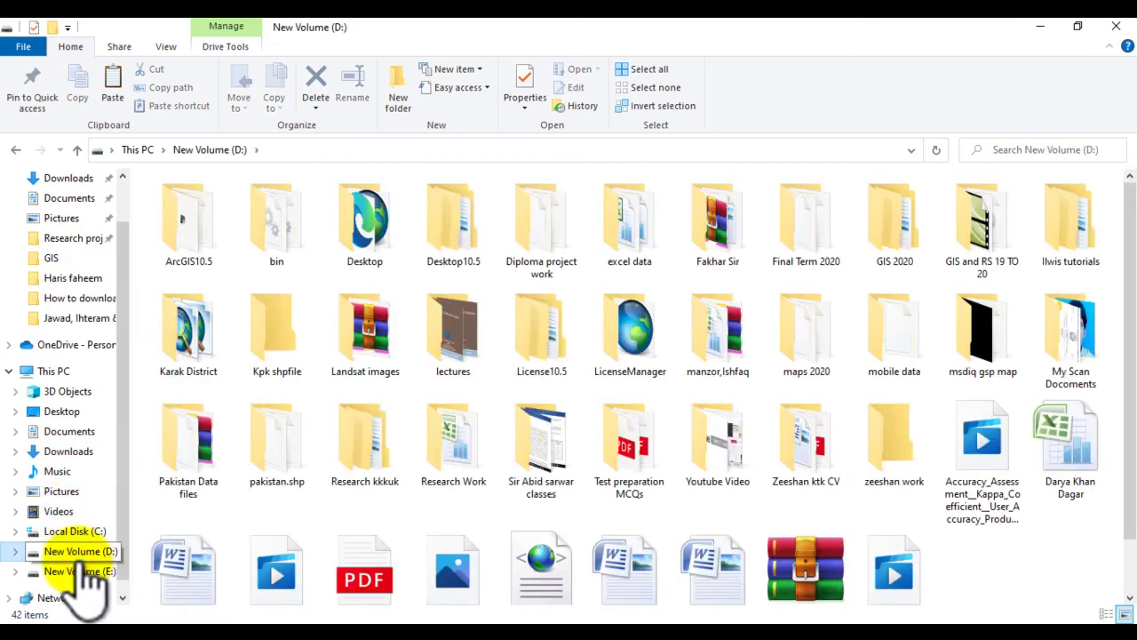
{"action": "left_click", "coordinate": [85, 573]}
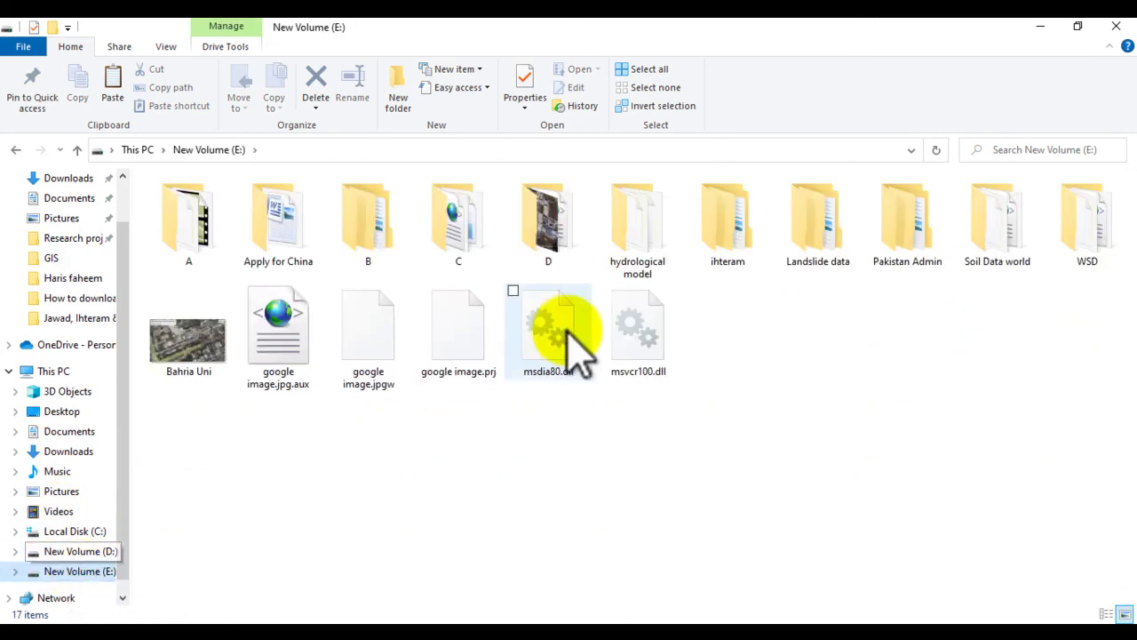
{"action": "double_click", "coordinate": [376, 235]}
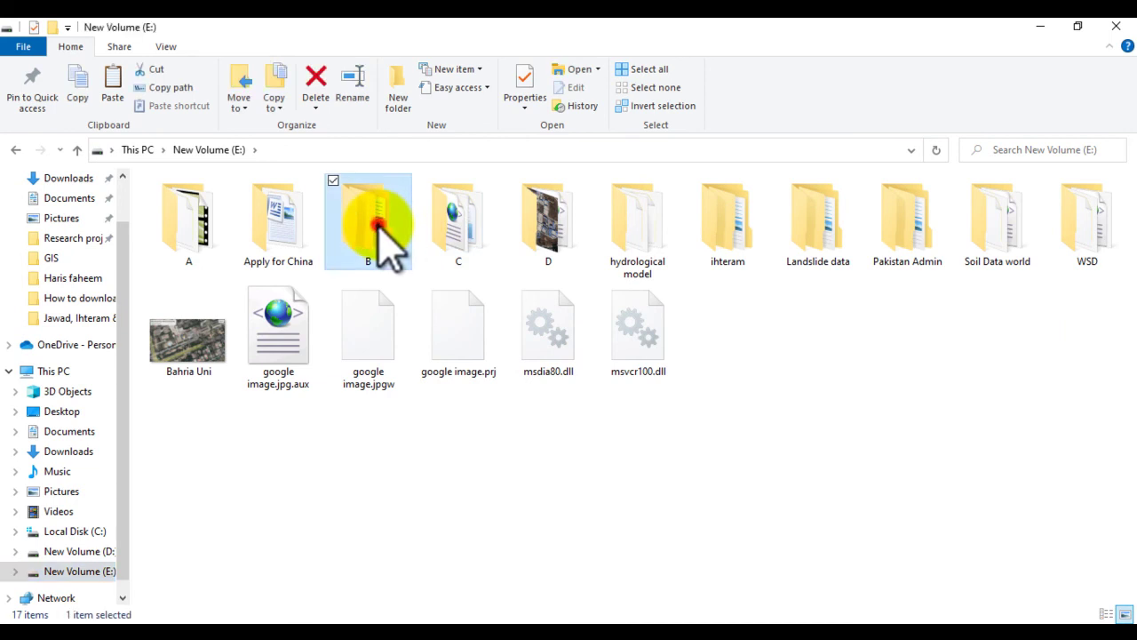
{"action": "double_click", "coordinate": [622, 229]}
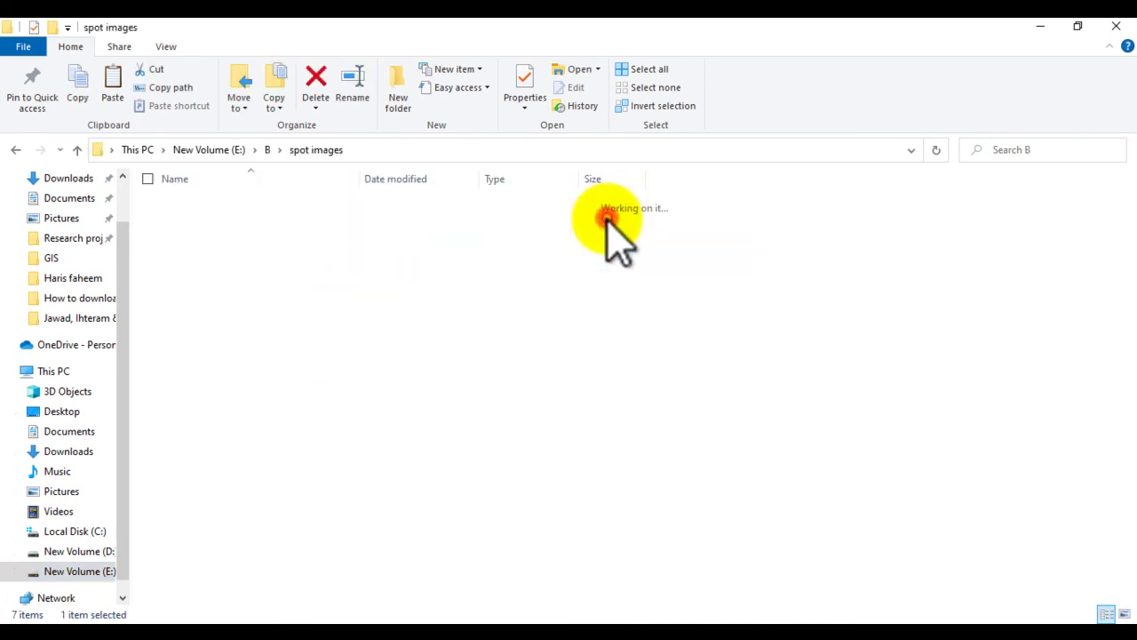
{"action": "right_click", "coordinate": [411, 297]}
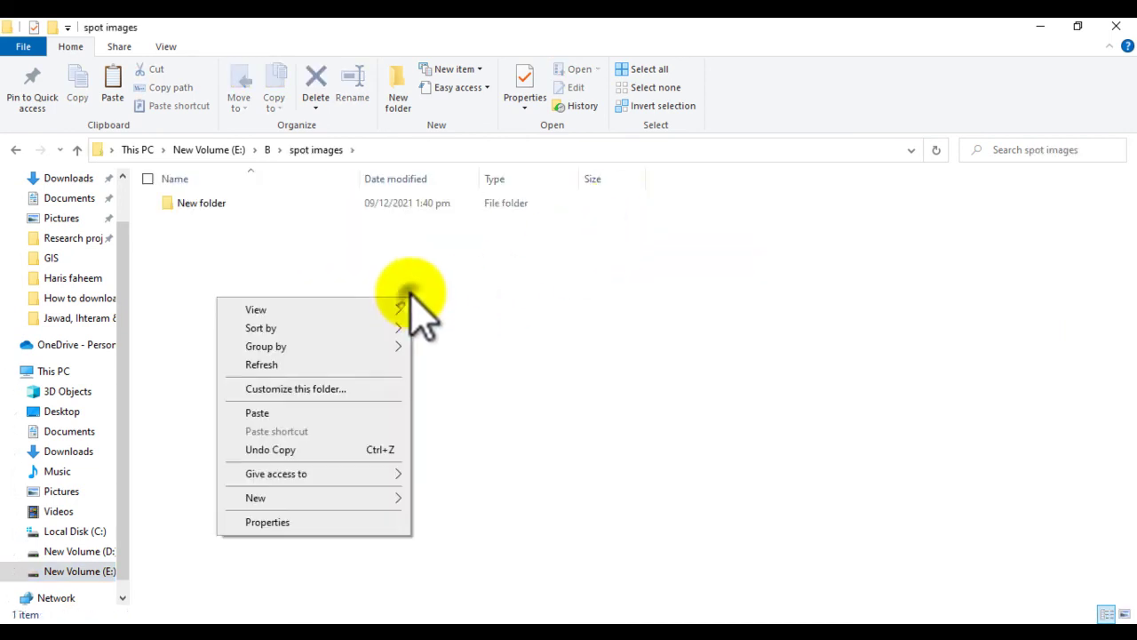
{"action": "left_click", "coordinate": [266, 412]}
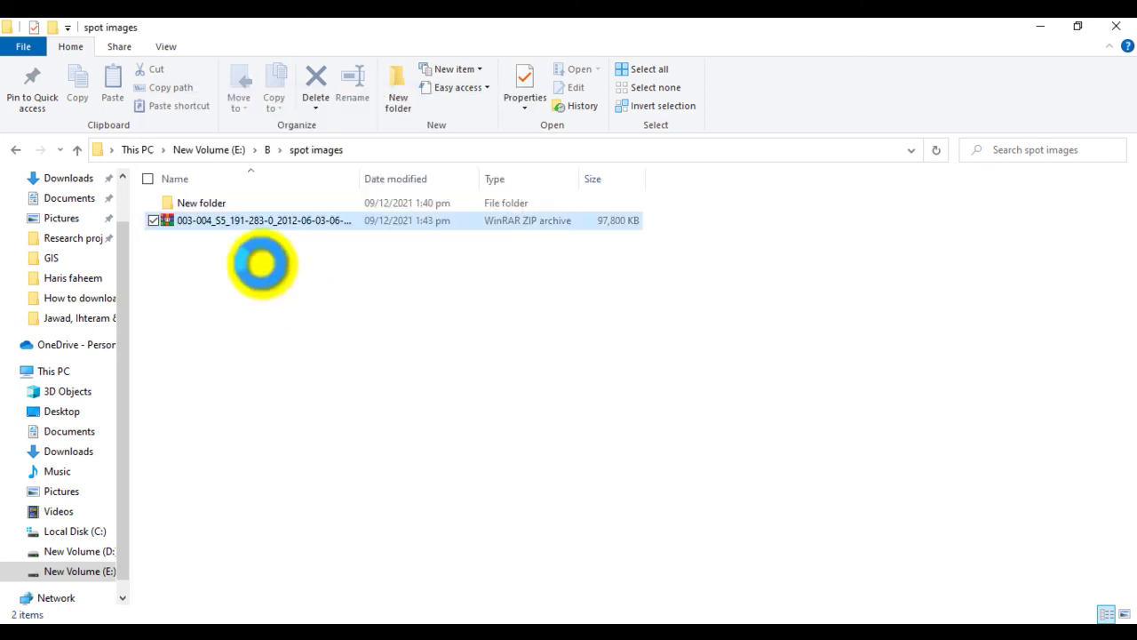
Extract the 003-004_S5_191-283-0 archive into a same-named folder beside it.
{"action": "left_click_drag", "start_coordinate": [267, 267], "coordinate": [218, 222]}
{"action": "right_click", "coordinate": [217, 222]}
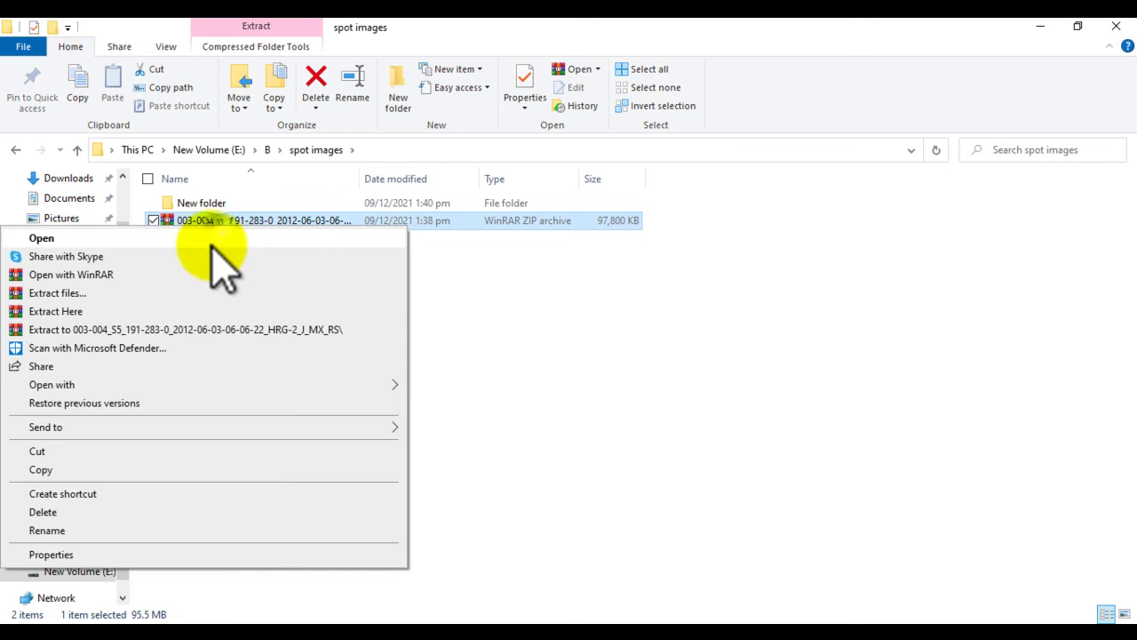
{"action": "left_click", "coordinate": [12, 294]}
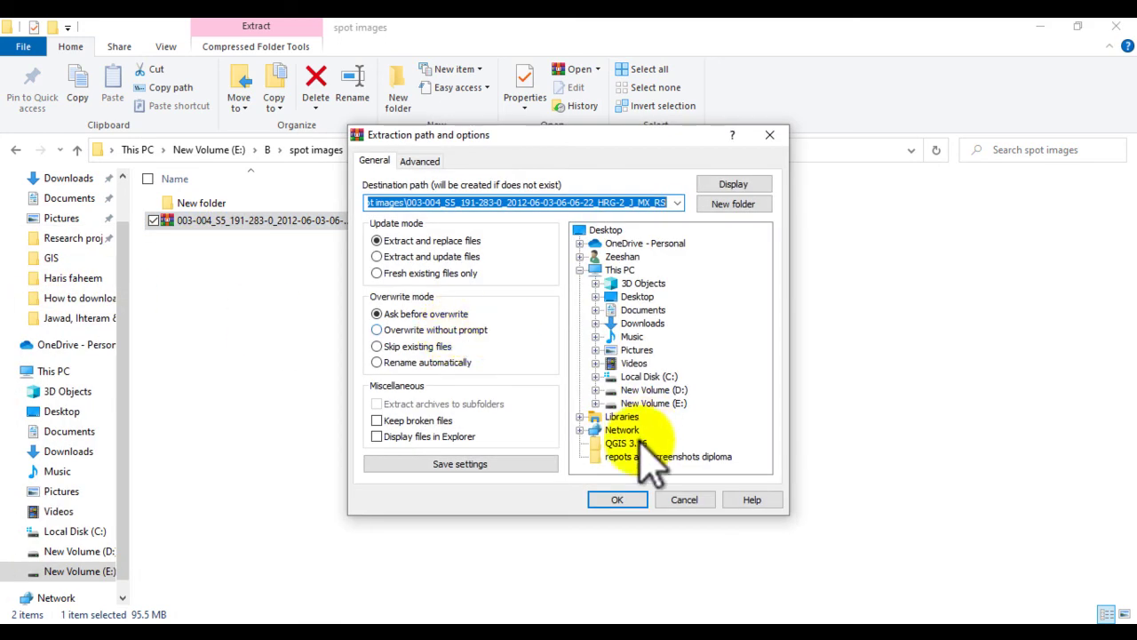
{"action": "left_click", "coordinate": [622, 501]}
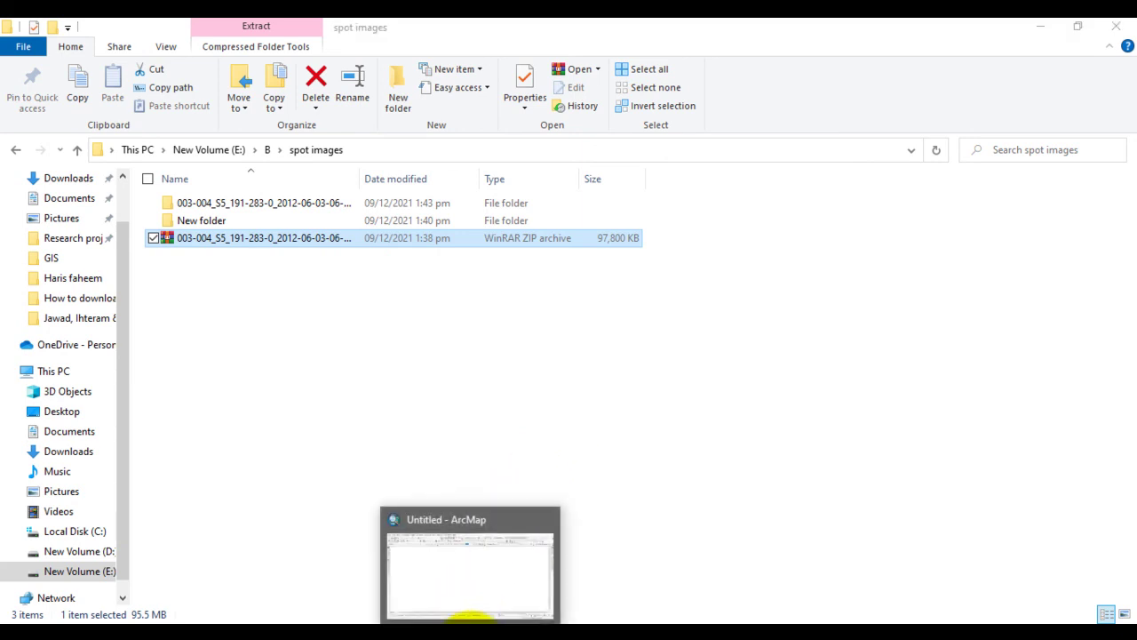
In ArcMap, add SCENE01 from E:\B\spot images' extracted scene folder as Multispectral_SCENE01.
{"action": "left_click", "coordinate": [470, 620]}
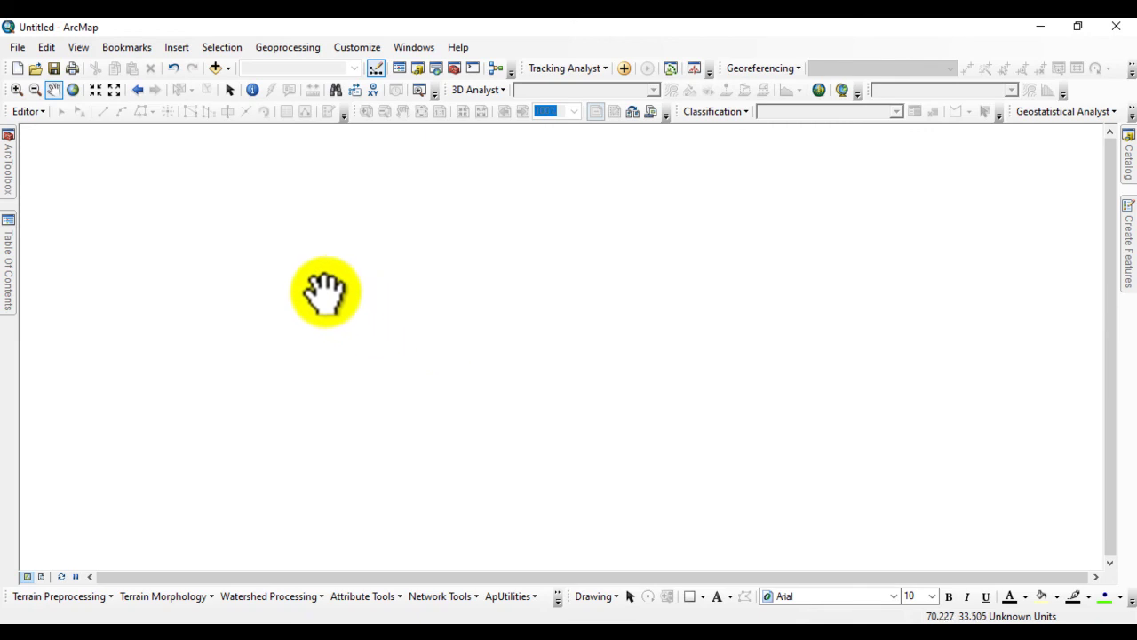
{"action": "left_click", "coordinate": [215, 70]}
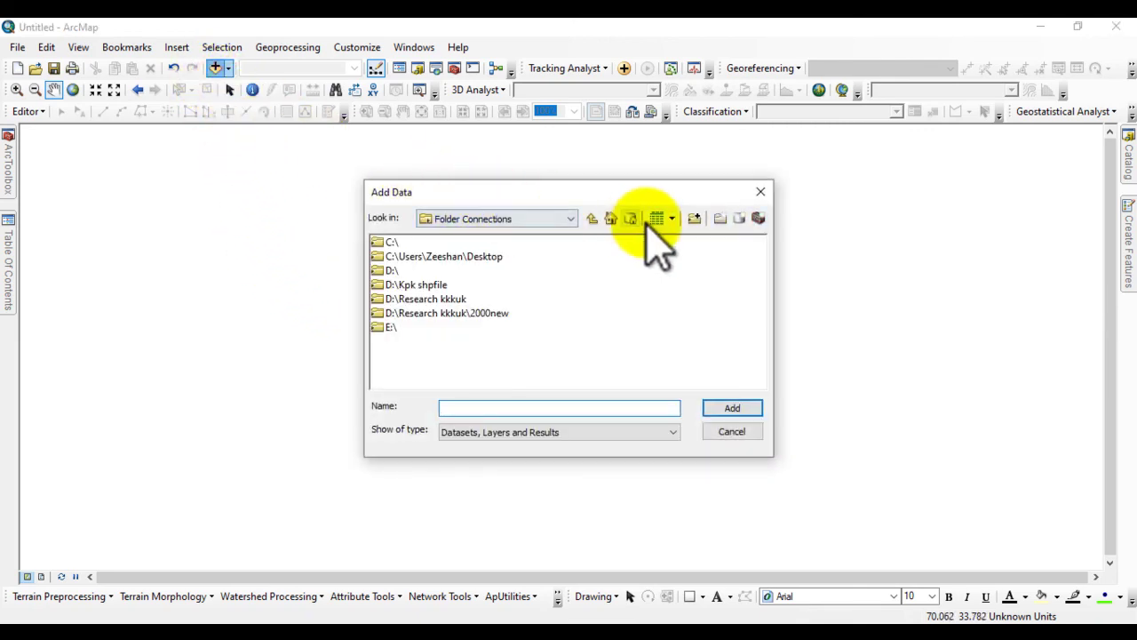
{"action": "double_click", "coordinate": [391, 327]}
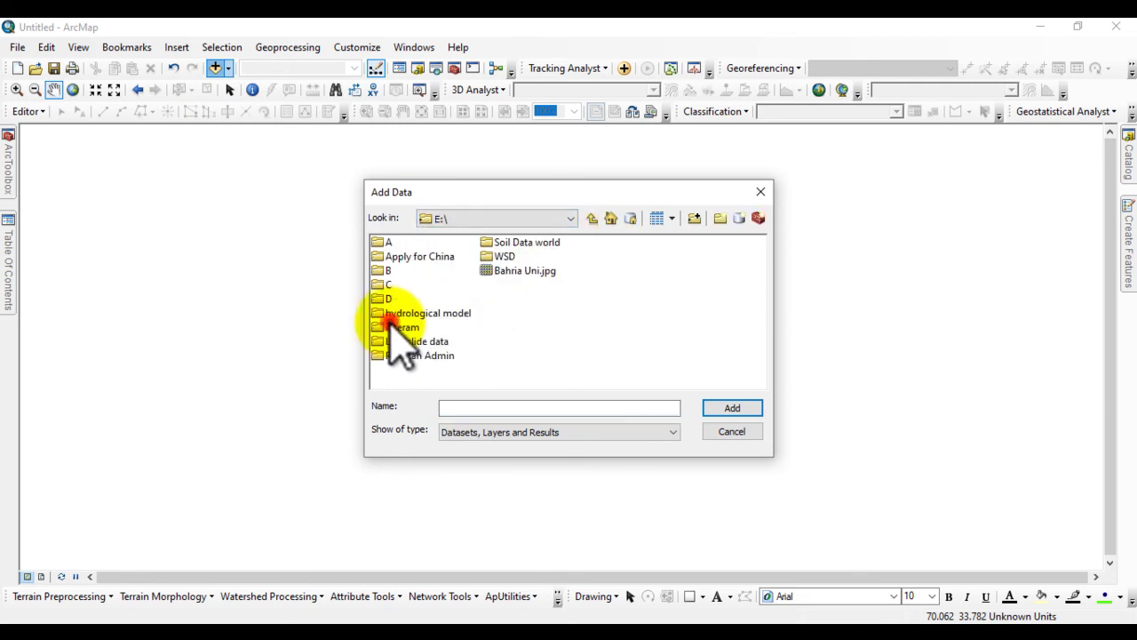
{"action": "double_click", "coordinate": [389, 270]}
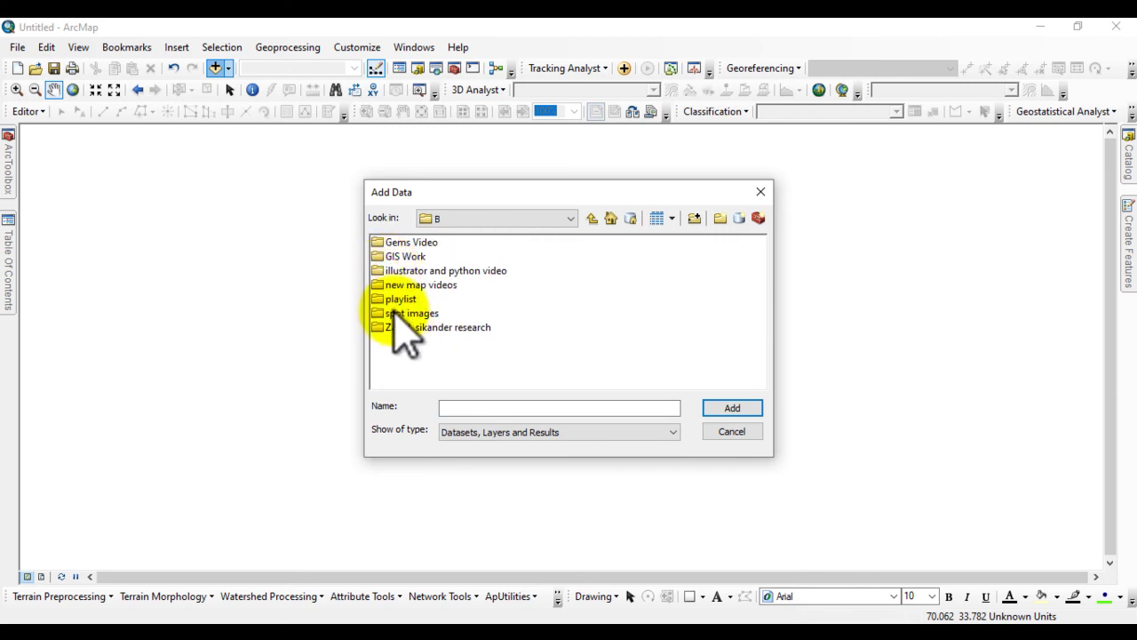
{"action": "double_click", "coordinate": [394, 313]}
{"action": "double_click", "coordinate": [422, 241]}
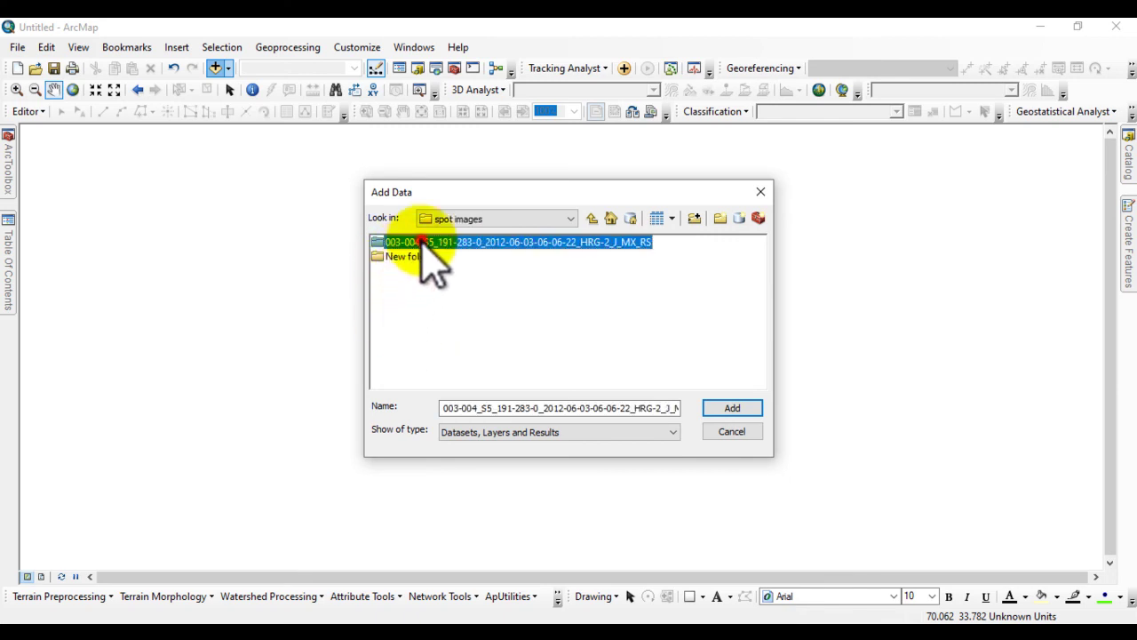
{"action": "left_click", "coordinate": [396, 257]}
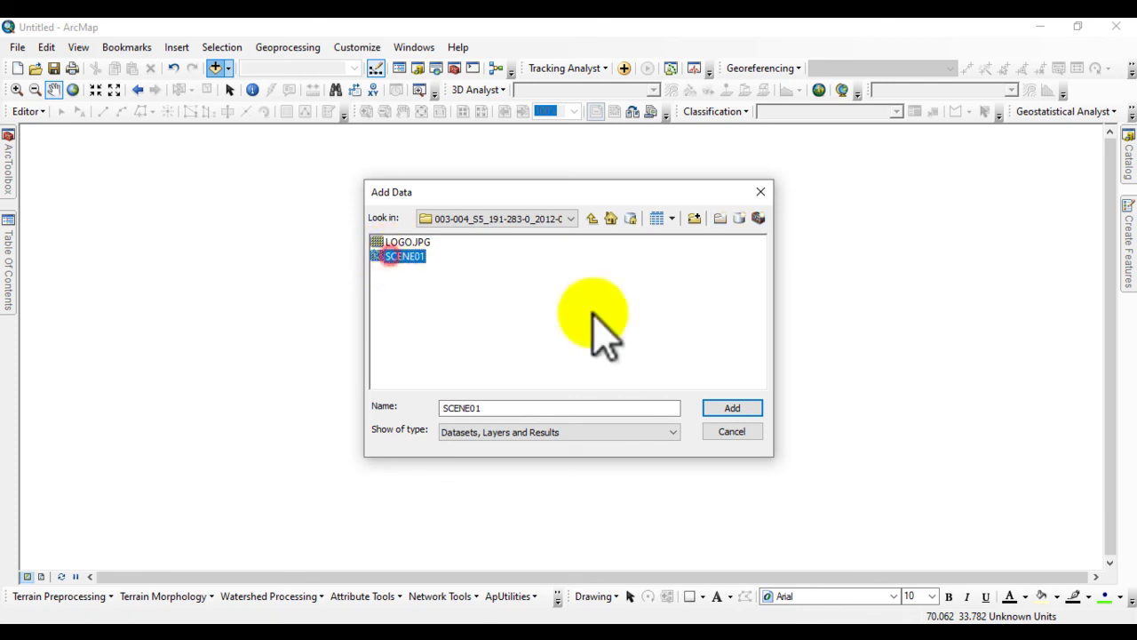
{"action": "left_click", "coordinate": [730, 410]}
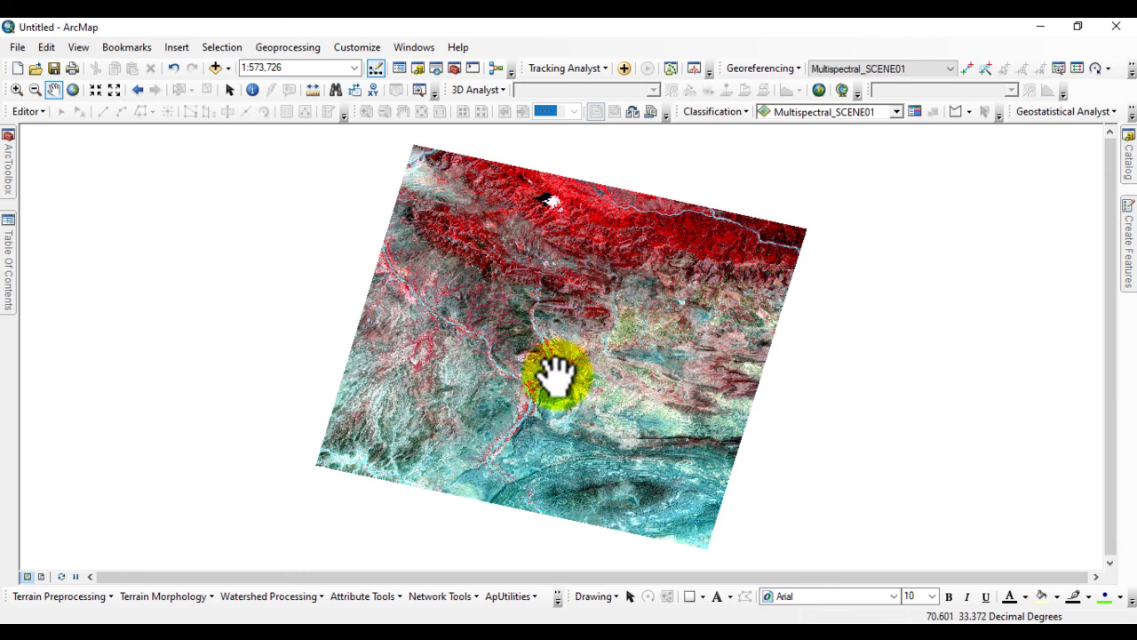
{"action": "left_click_drag", "start_coordinate": [553, 373], "coordinate": [507, 355]}
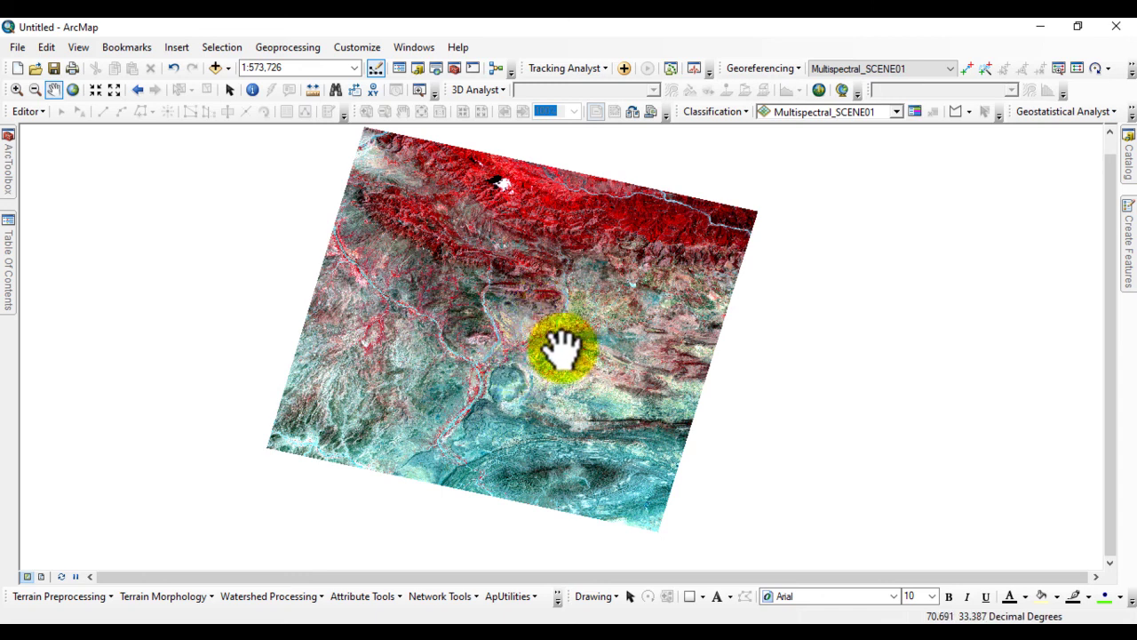
{"action": "left_click", "coordinate": [12, 255]}
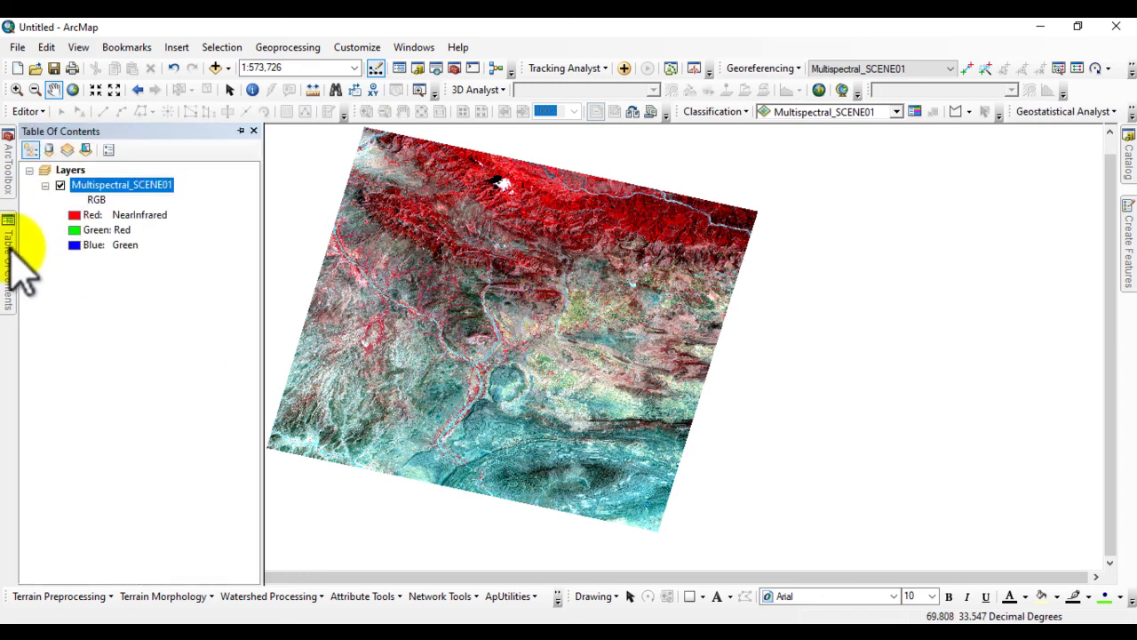
{"action": "right_click", "coordinate": [116, 184]}
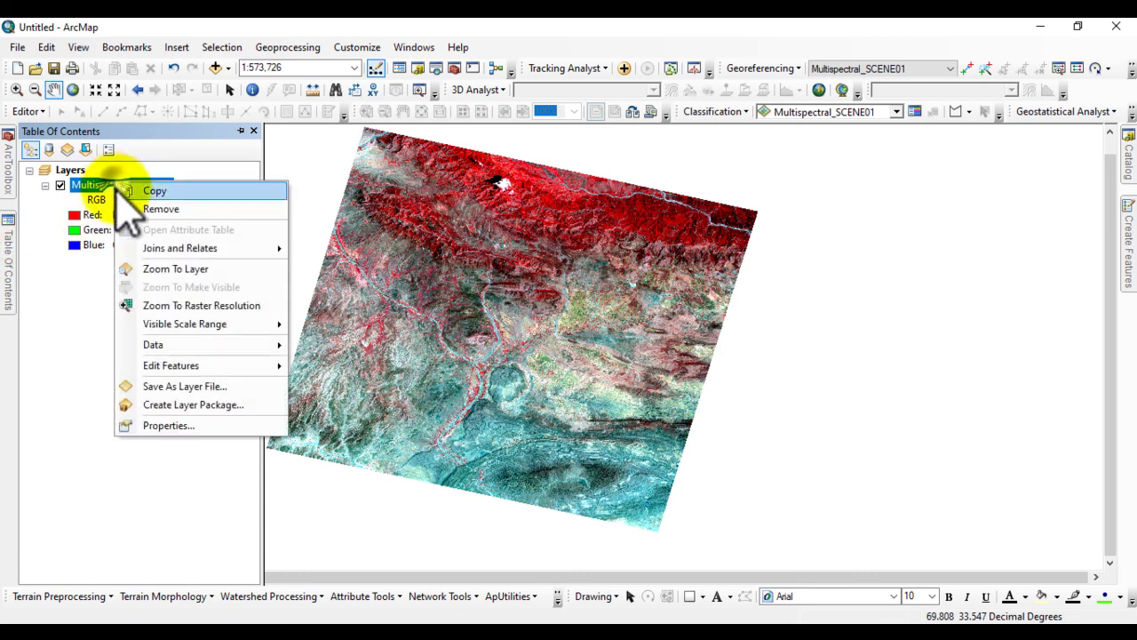
{"action": "left_click", "coordinate": [165, 426]}
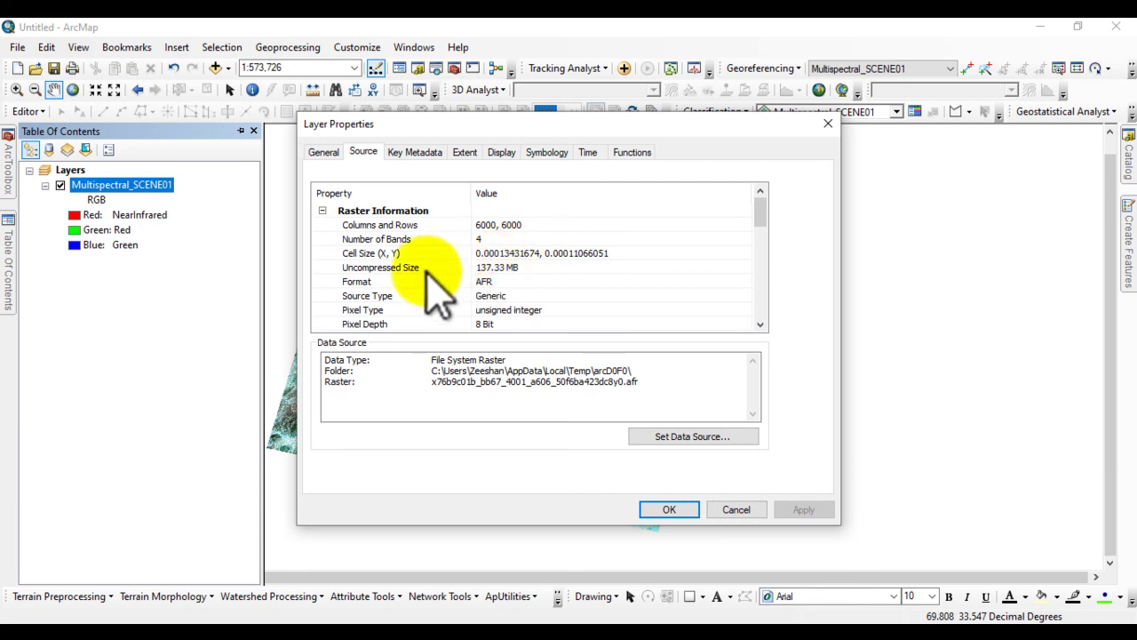
{"action": "scroll", "coordinate": [582, 329], "scroll_direction": "down", "scroll_amount": 4}
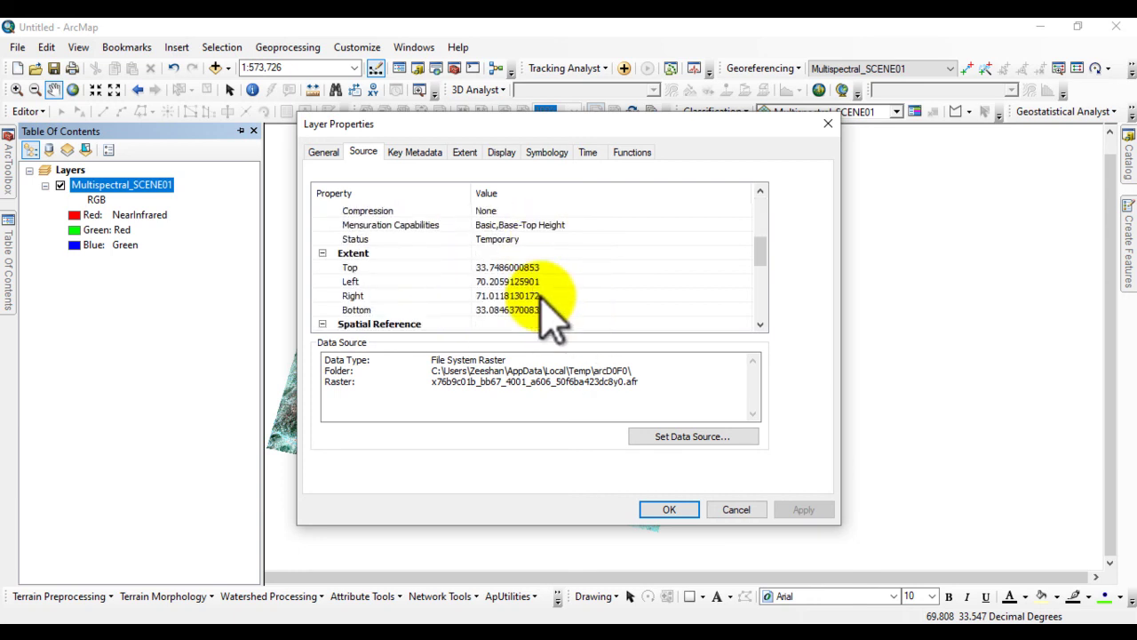
{"action": "scroll", "coordinate": [551, 322], "scroll_direction": "down", "scroll_amount": 1}
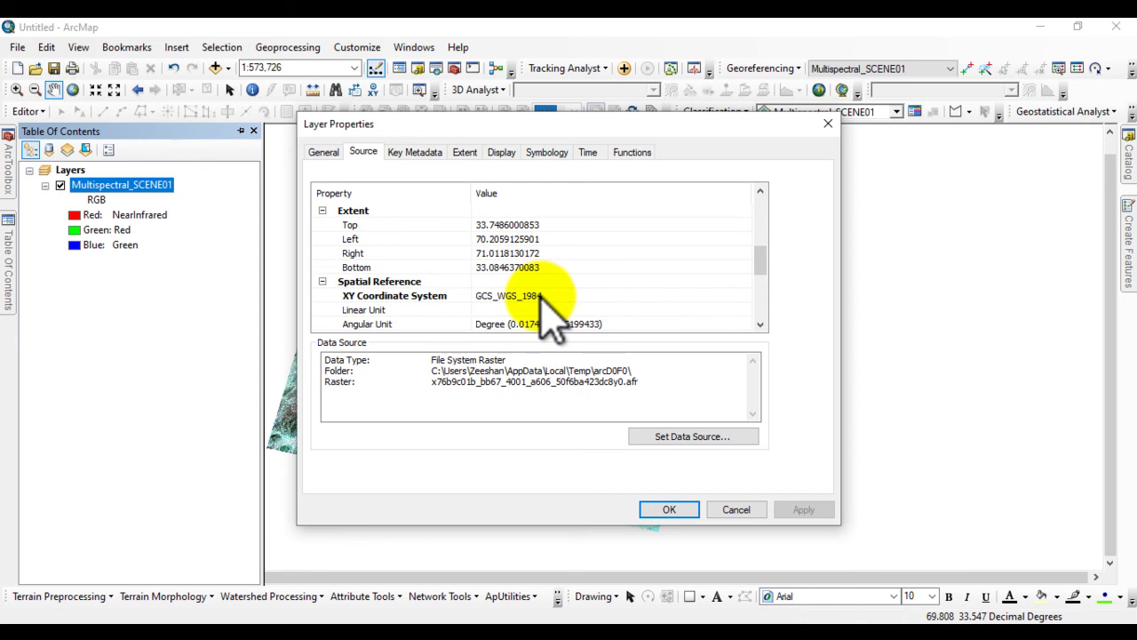
{"action": "scroll", "coordinate": [550, 315], "scroll_direction": "down", "scroll_amount": 2}
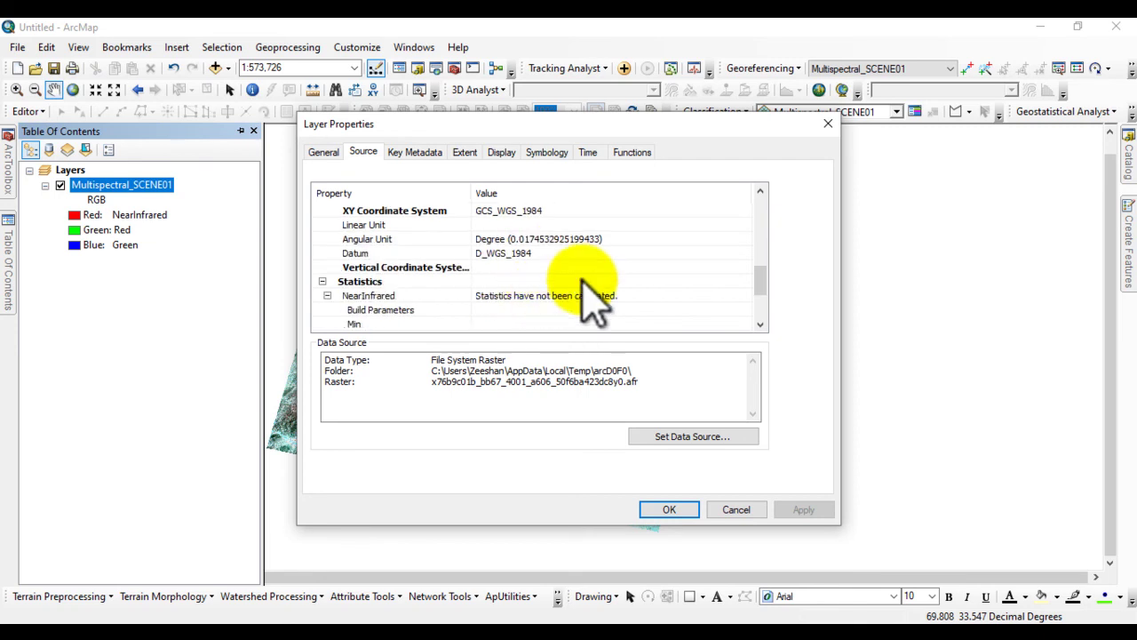
{"action": "left_click", "coordinate": [826, 125]}
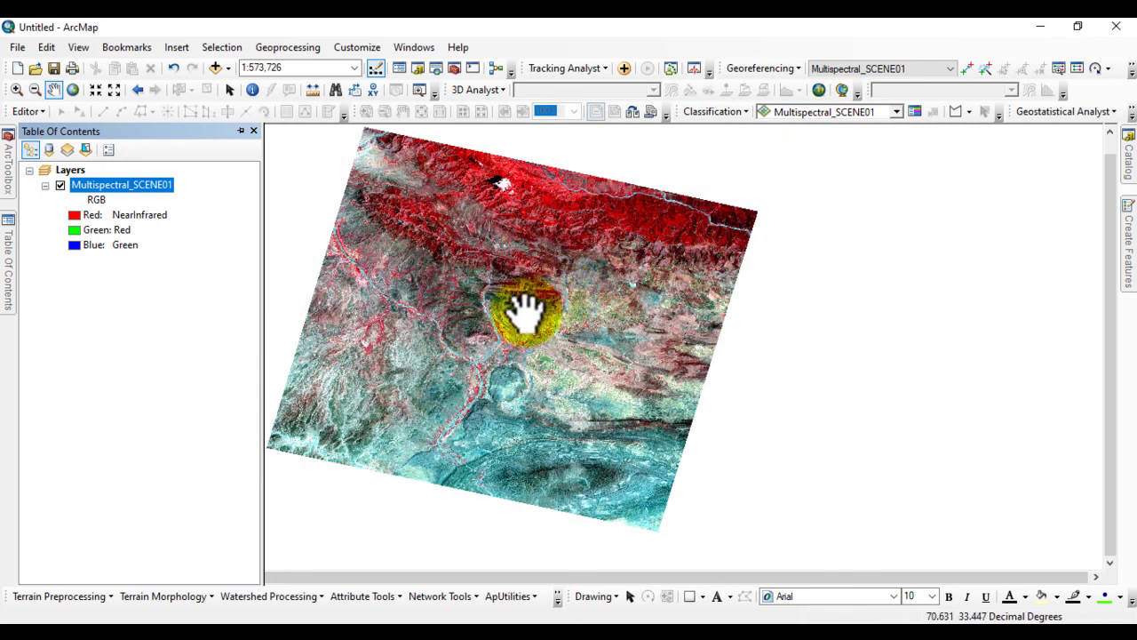
{"action": "left_click_drag", "start_coordinate": [525, 311], "coordinate": [561, 313]}
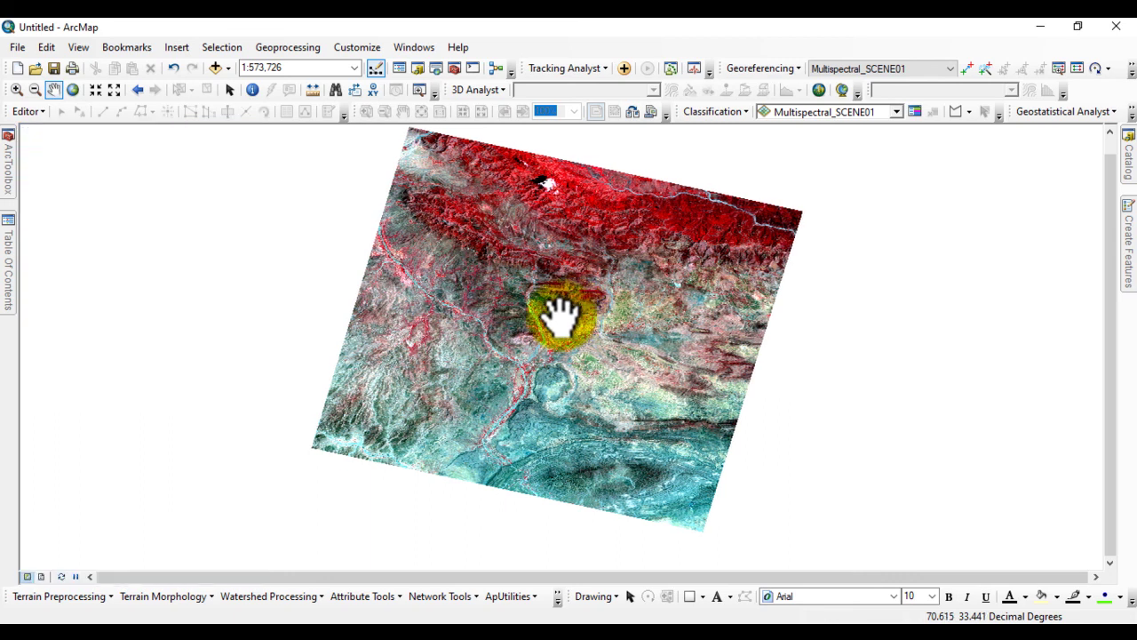